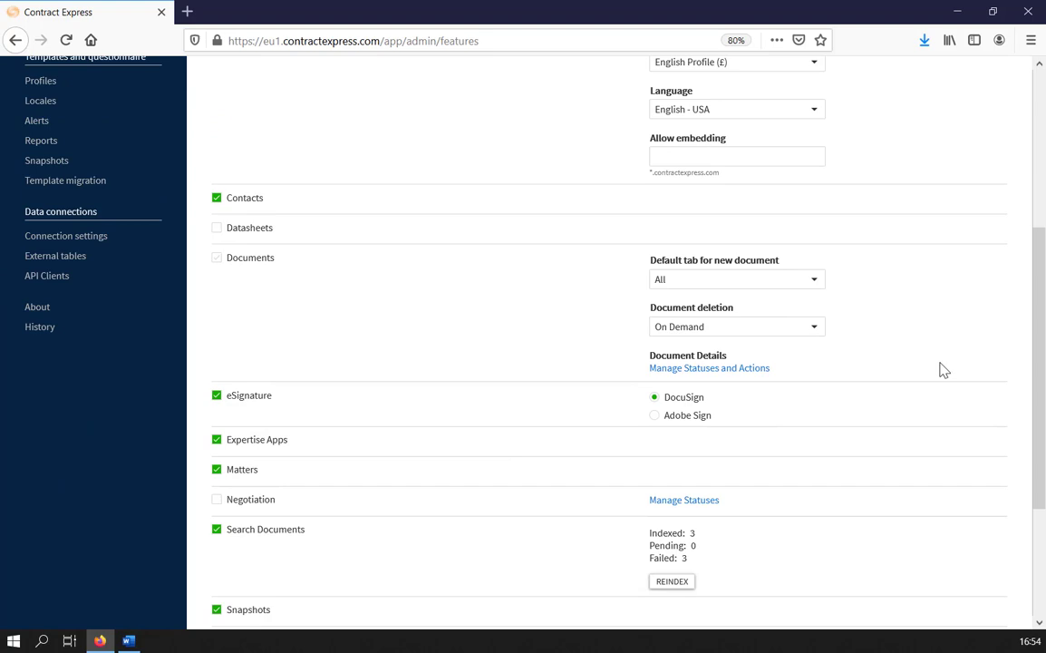
# Save the enabled feature settings on the admin features page
pyautogui.scroll(4, 941, 363)
pyautogui.click(989, 116)
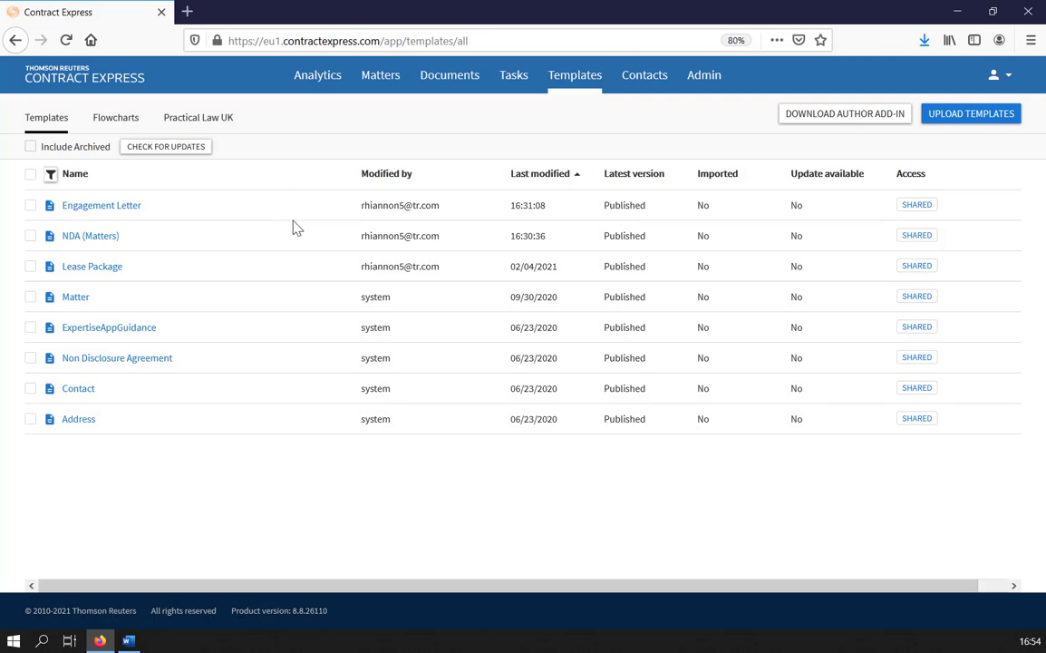
# Open the Matter template's details and download its Word document, saving Matter.docx to the computer
pyautogui.click(81, 303)
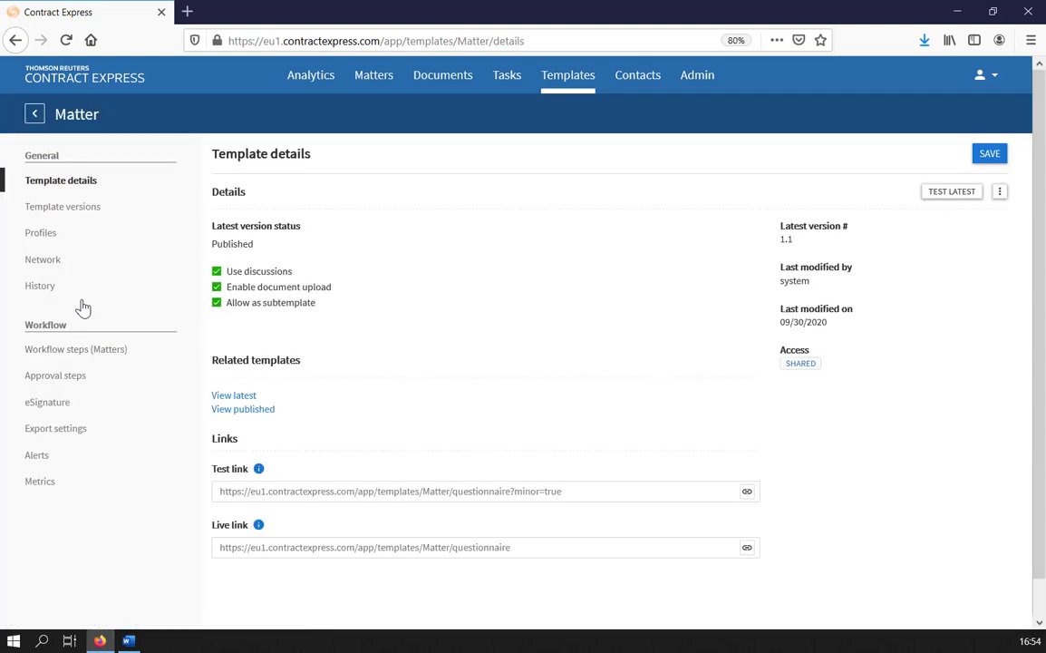
pyautogui.click(999, 194)
pyautogui.click(943, 247)
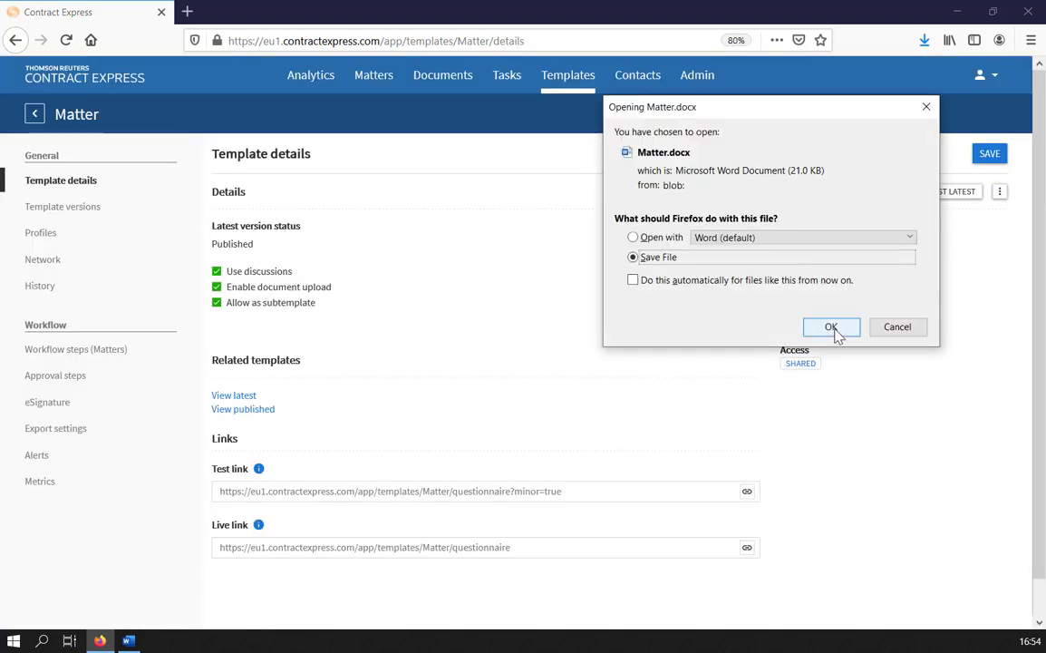
pyautogui.click(831, 328)
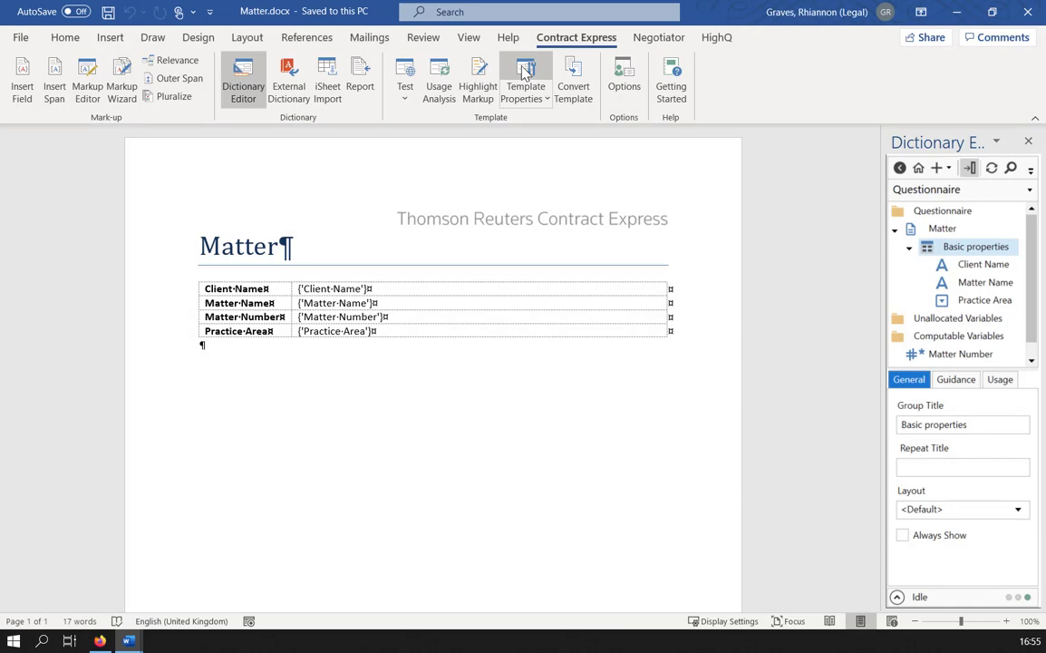
# In Word, open the template properties of Matter.docx and check the Reference field
pyautogui.click(524, 75)
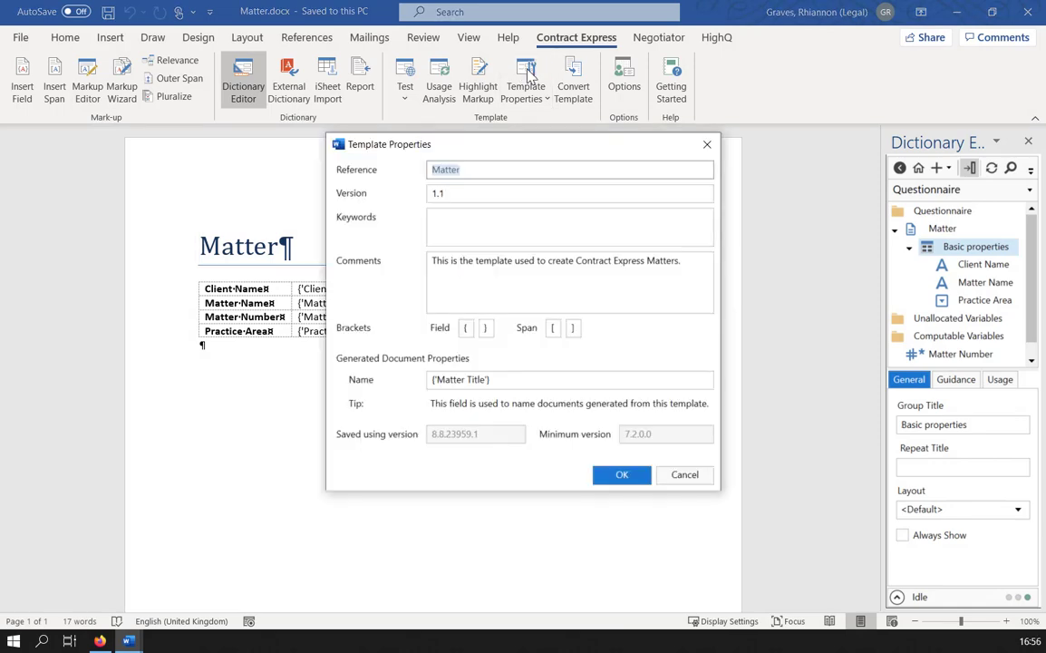
pyautogui.click(486, 170)
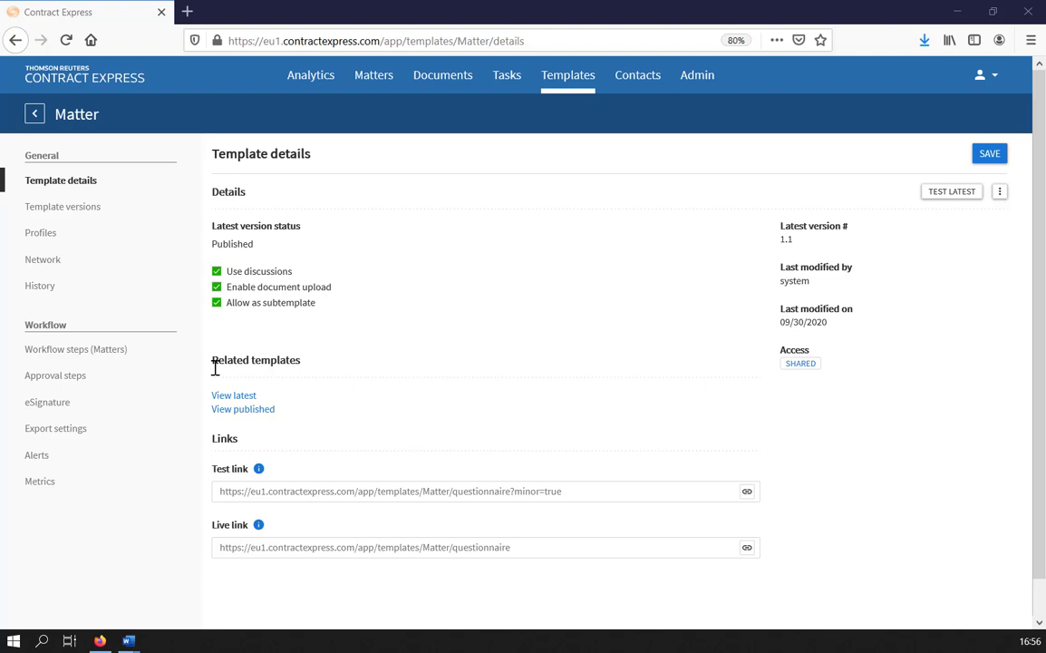
# In Contract Express, start a Matter workflow step titled NDA with type Single document creation and template NDA (Matters)
pyautogui.click(107, 357)
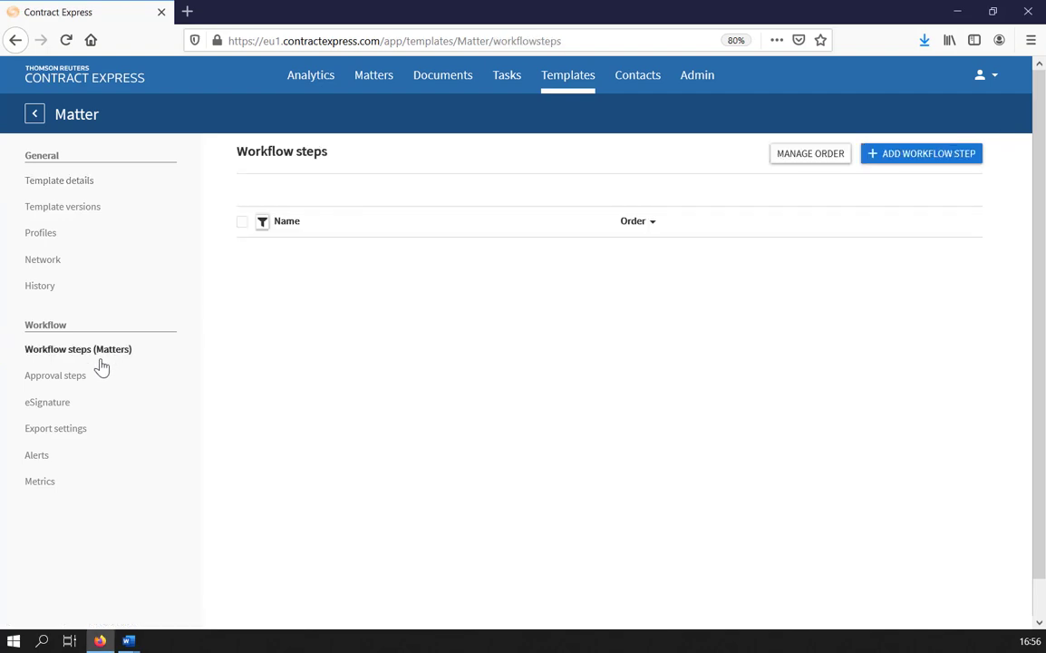
pyautogui.click(905, 159)
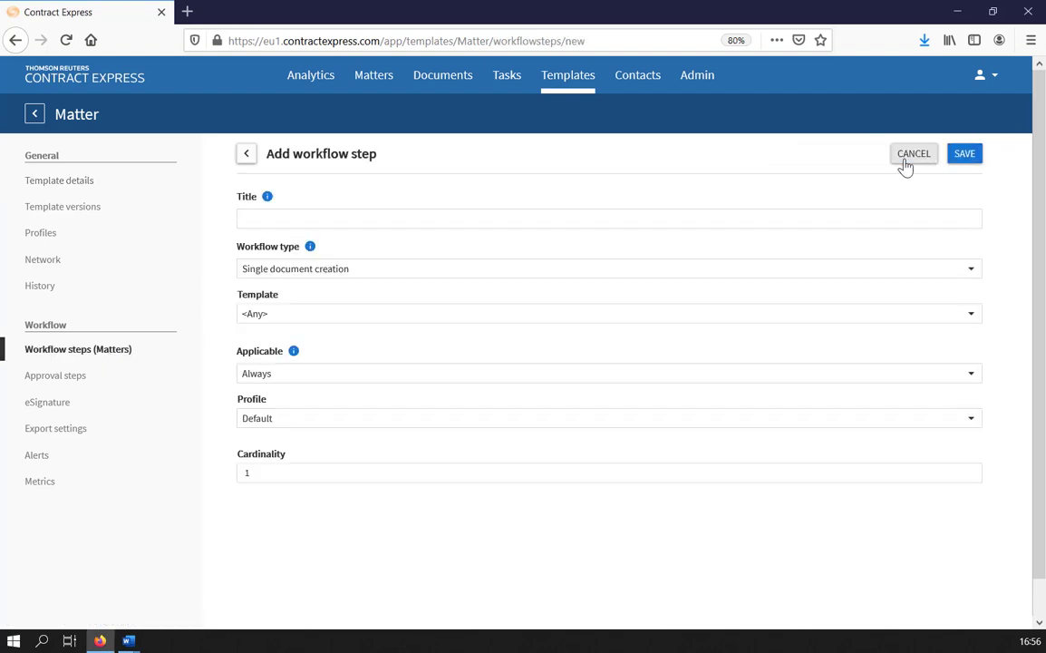
pyautogui.click(428, 219)
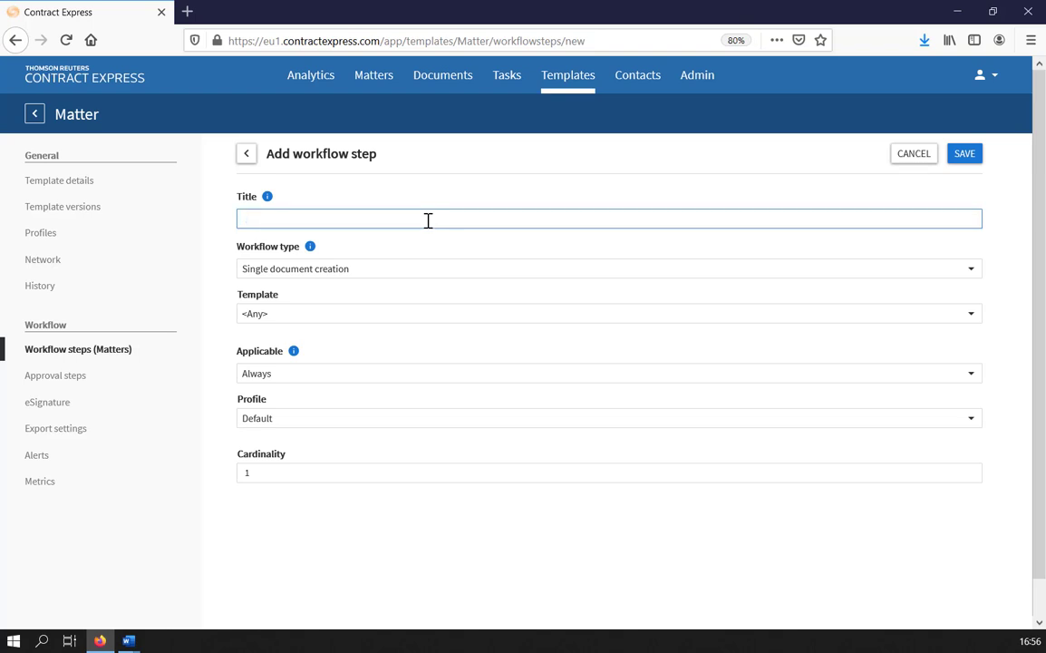
pyautogui.write('NDA')
pyautogui.click(363, 276)
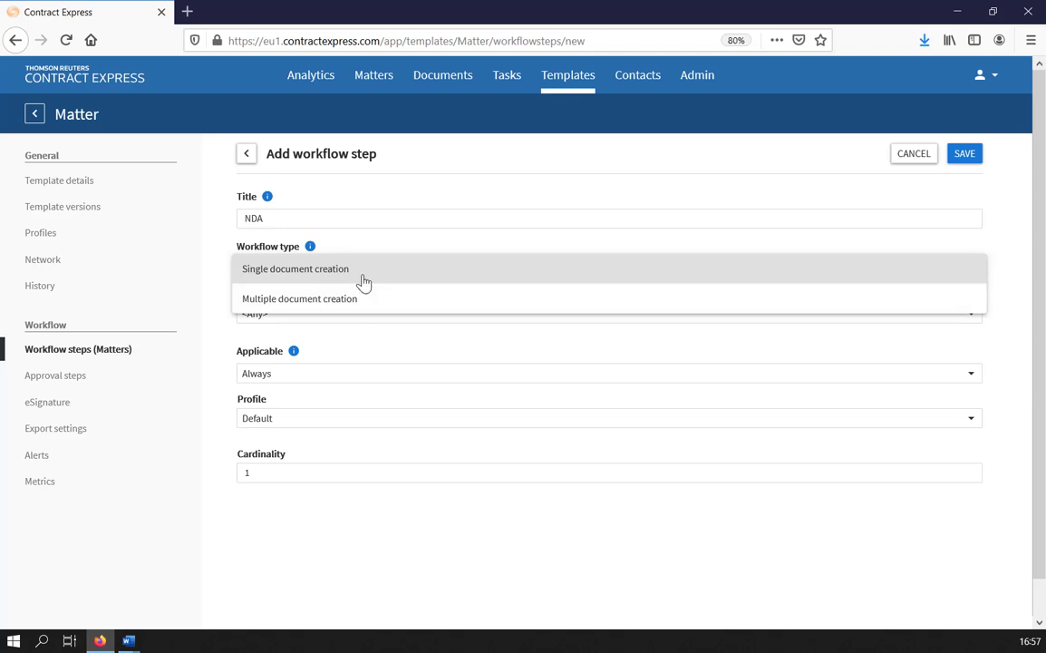
pyautogui.click(363, 284)
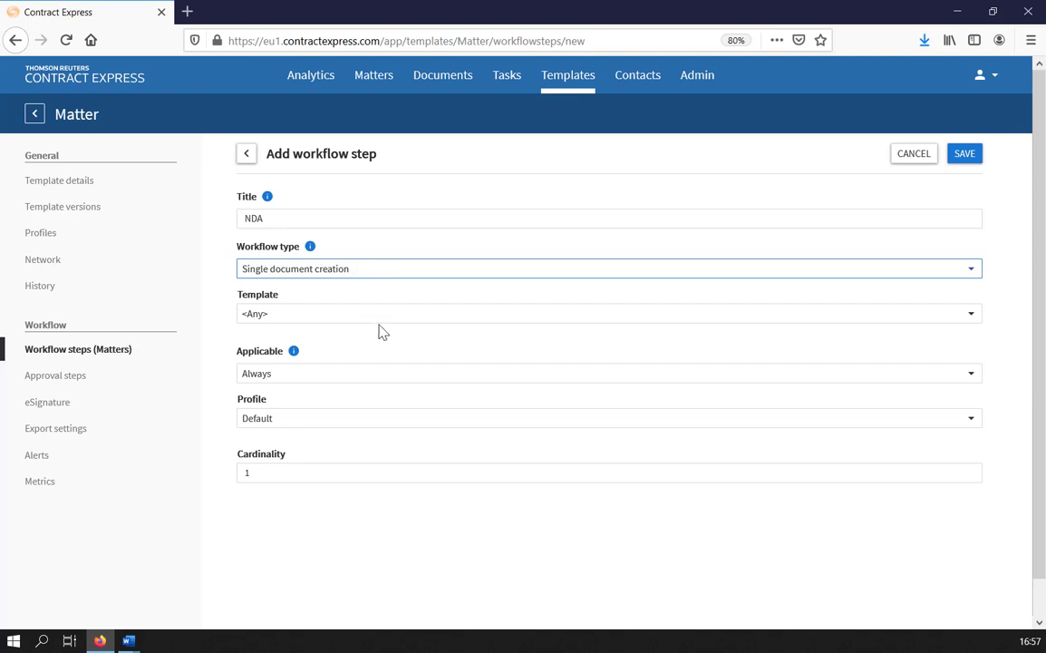
pyautogui.click(379, 318)
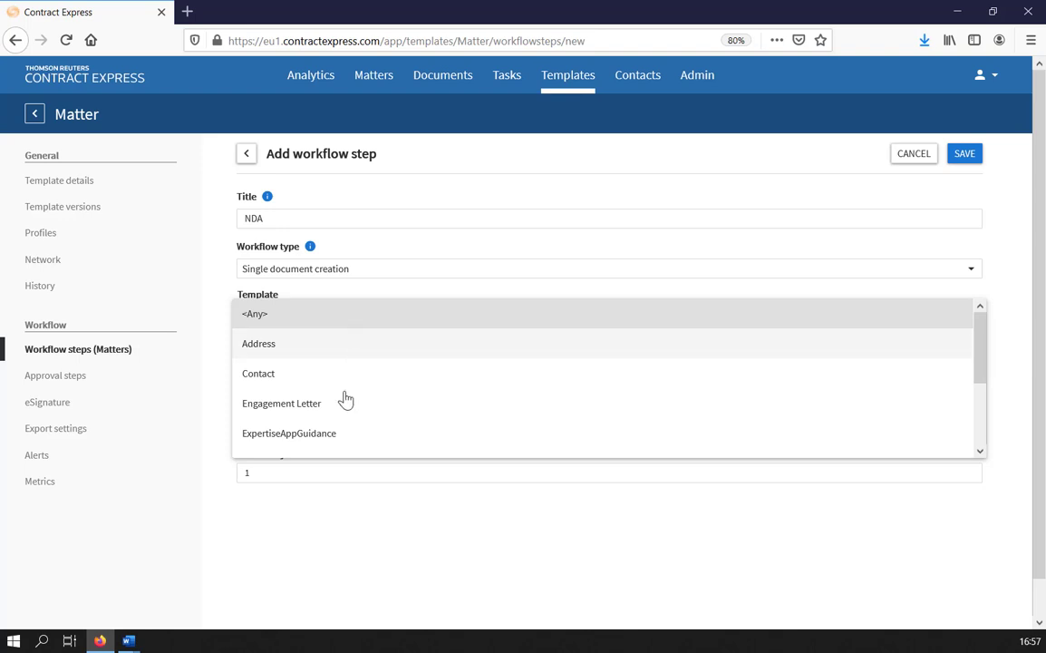
pyautogui.scroll(-3, 344, 402)
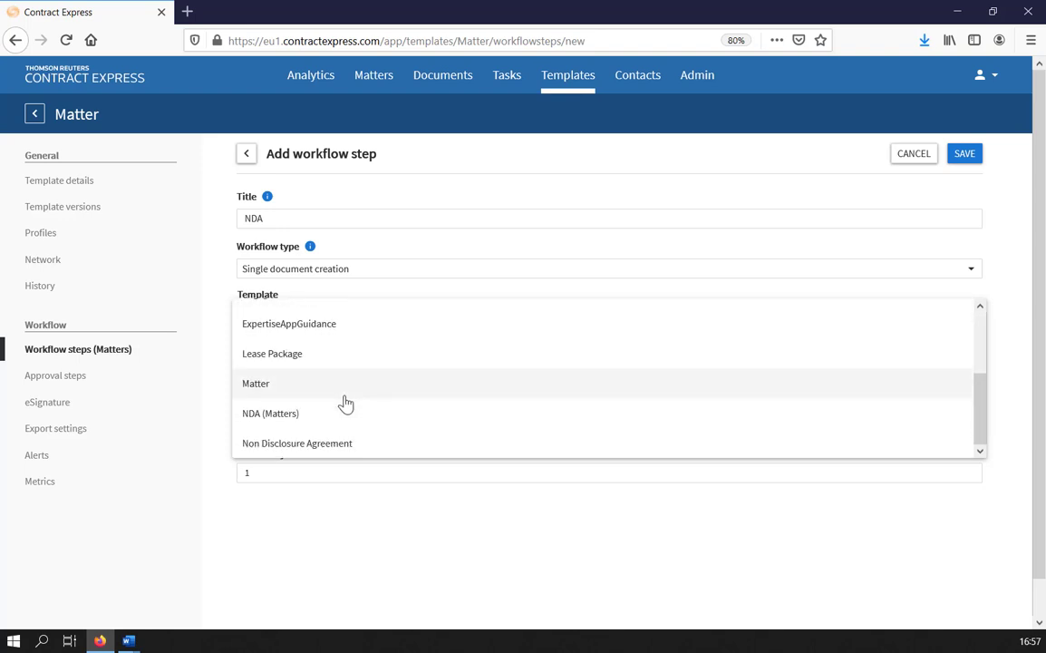
pyautogui.click(311, 416)
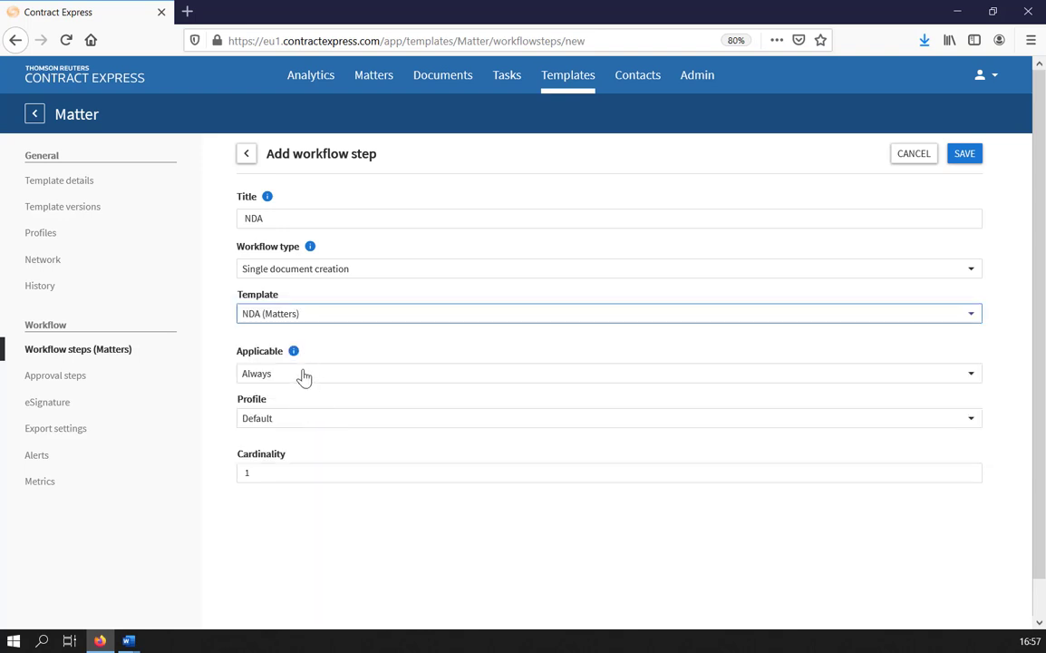
# Make the NDA workflow step dependent on a variable rule where Practice Area (String) = Corporate
pyautogui.click(305, 379)
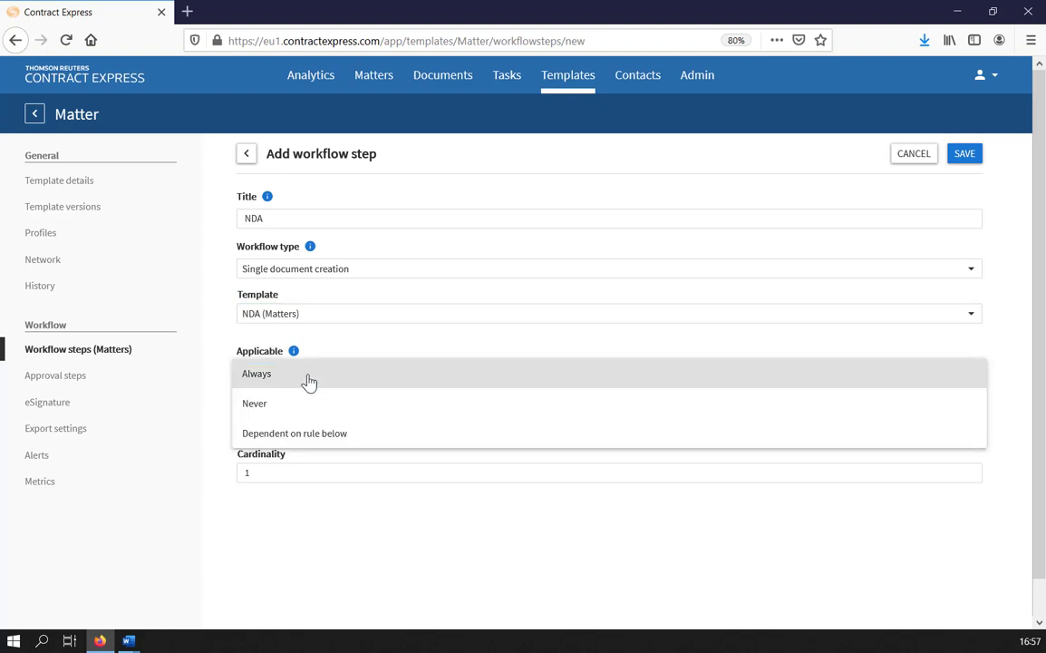
pyautogui.click(337, 444)
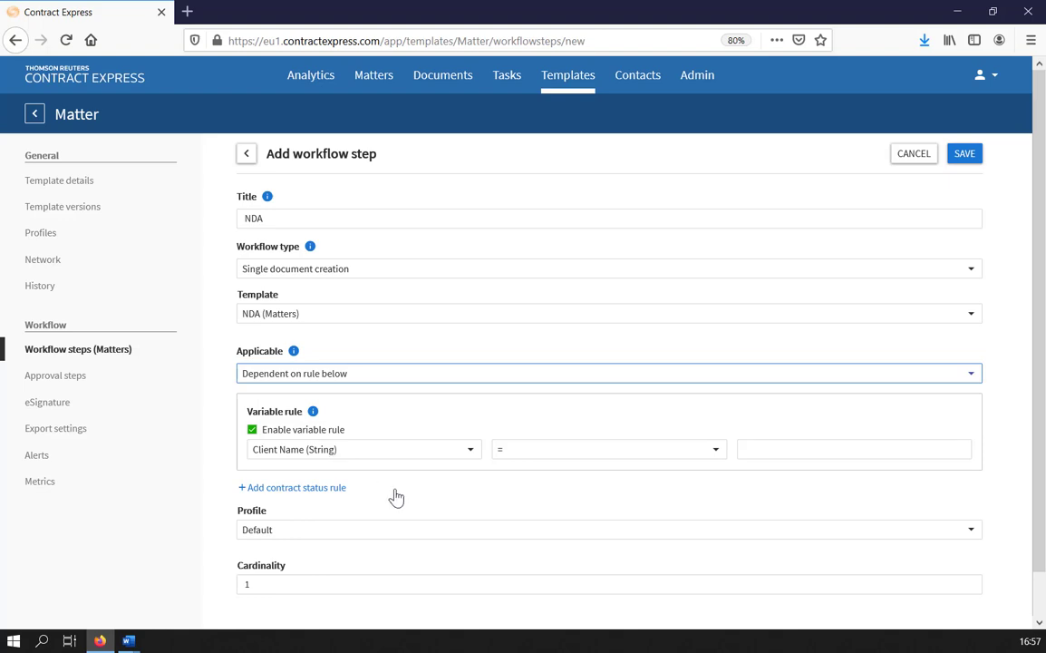
pyautogui.scroll(-1, 396, 494)
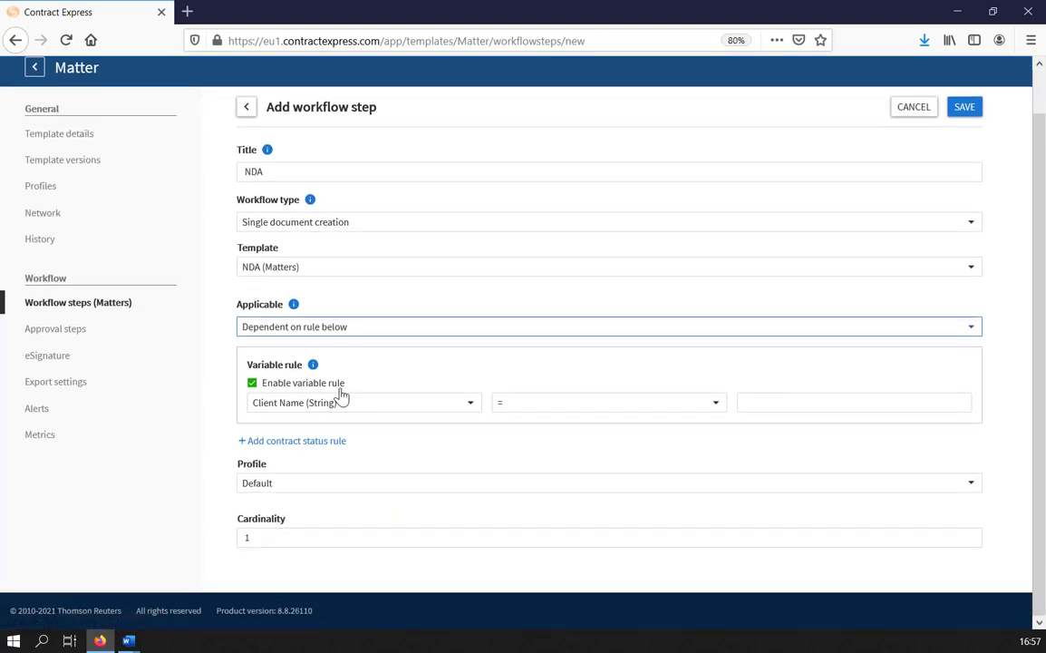
pyautogui.click(350, 407)
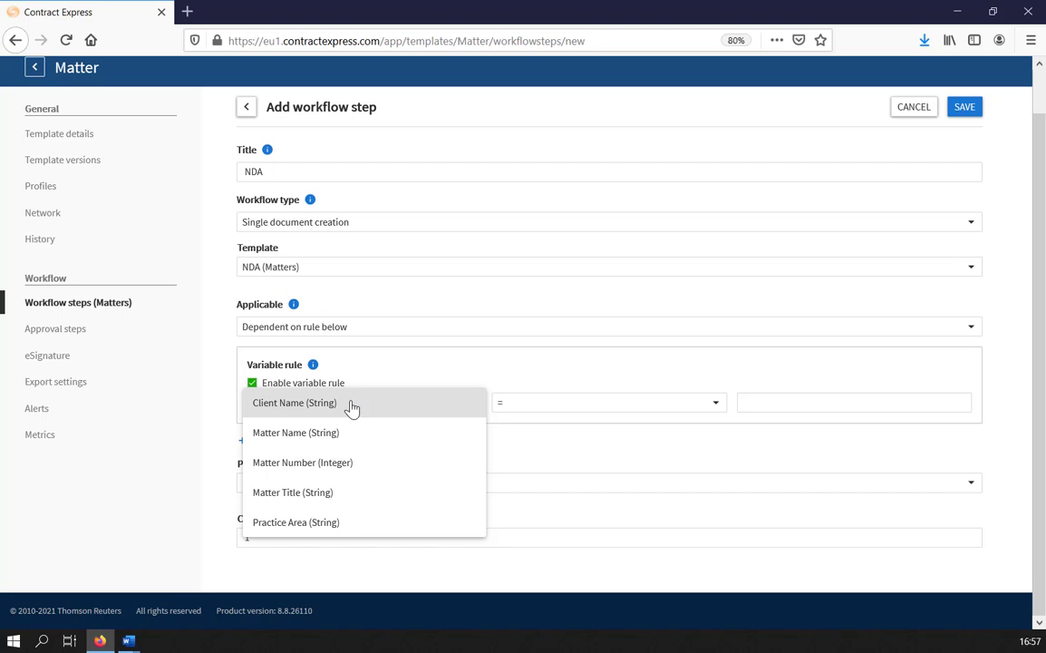
pyautogui.click(343, 525)
pyautogui.click(752, 401)
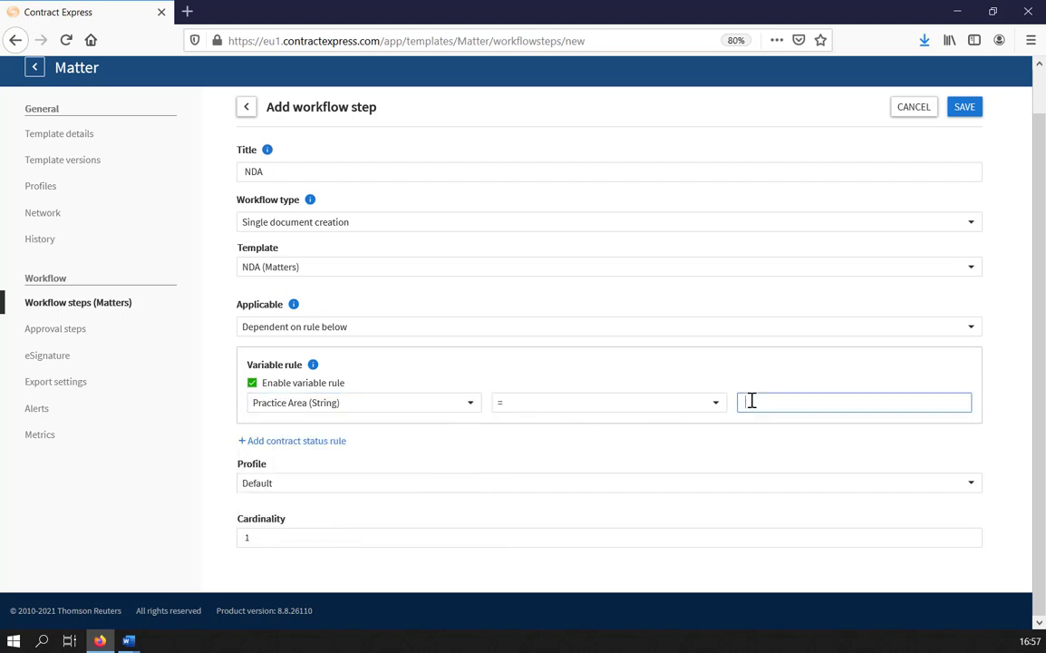
pyautogui.write('Corporate')
# Add a contract status rule to the NDA step: Not exist, Engagement Letter, with status <Any>
pyautogui.click(299, 444)
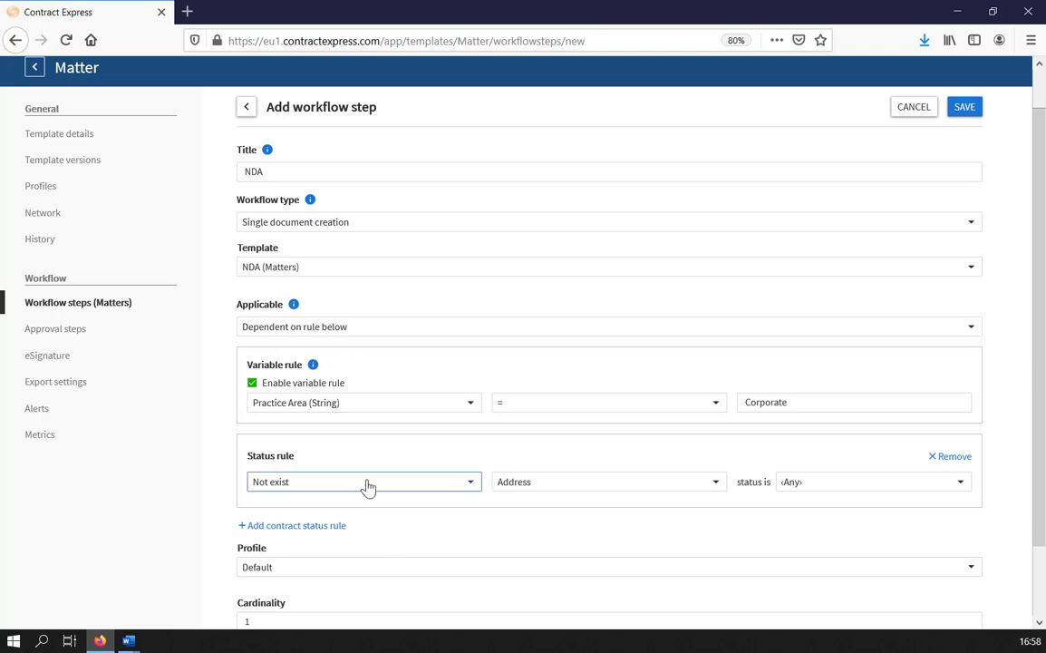
pyautogui.click(367, 487)
pyautogui.click(368, 487)
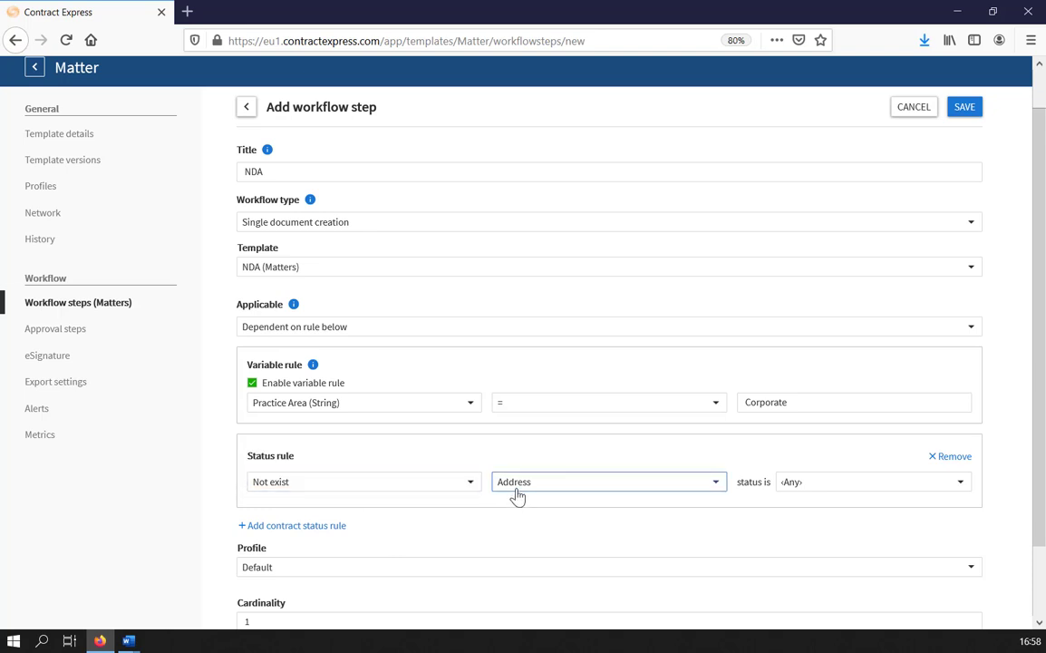
pyautogui.click(517, 490)
pyautogui.click(551, 405)
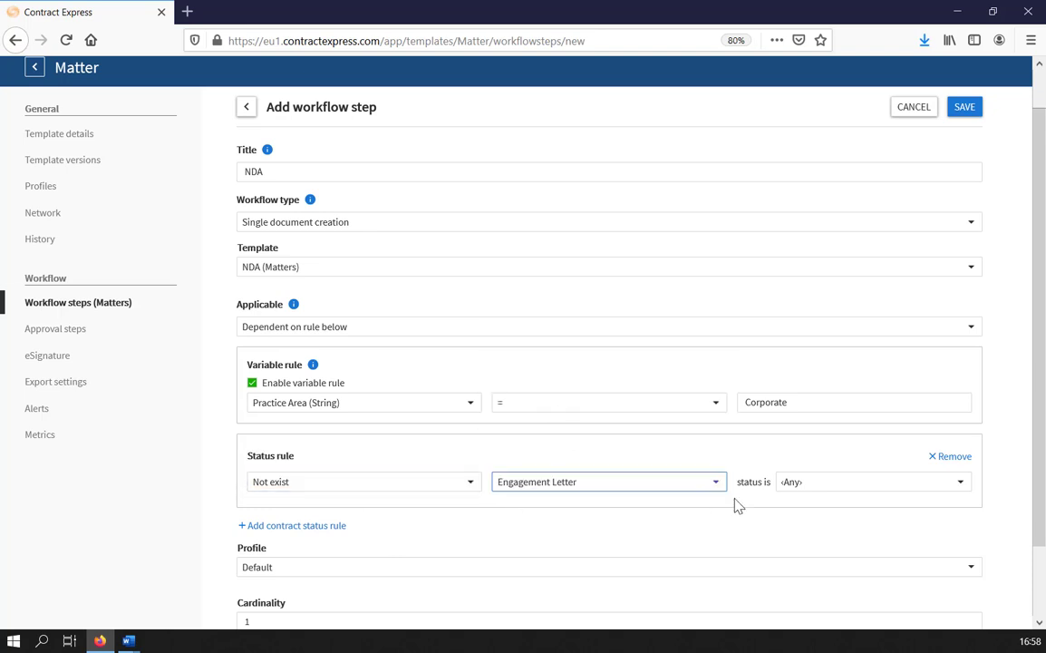
pyautogui.click(816, 487)
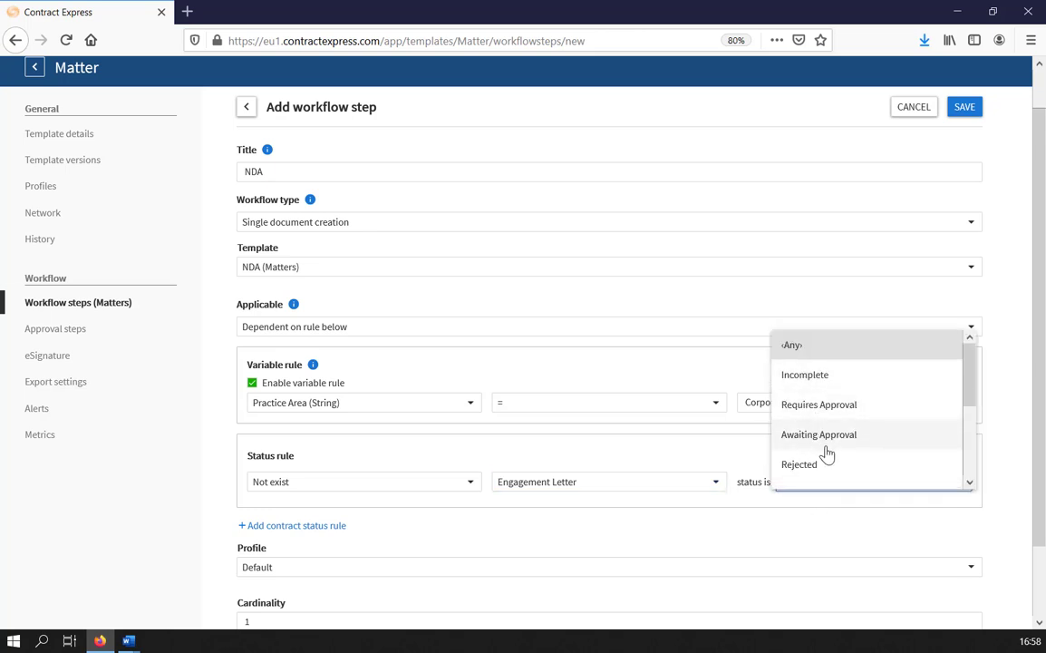
pyautogui.click(813, 352)
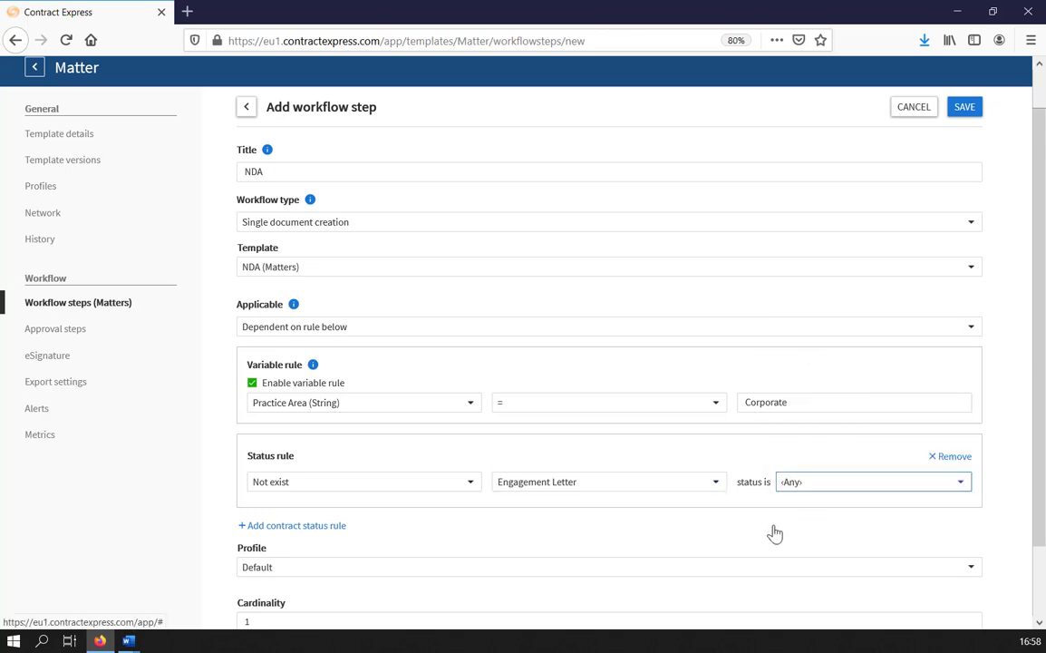
# Set the NDA step's cardinality to 1, save the workflow step and return to the workflow steps list
pyautogui.scroll(-2, 773, 535)
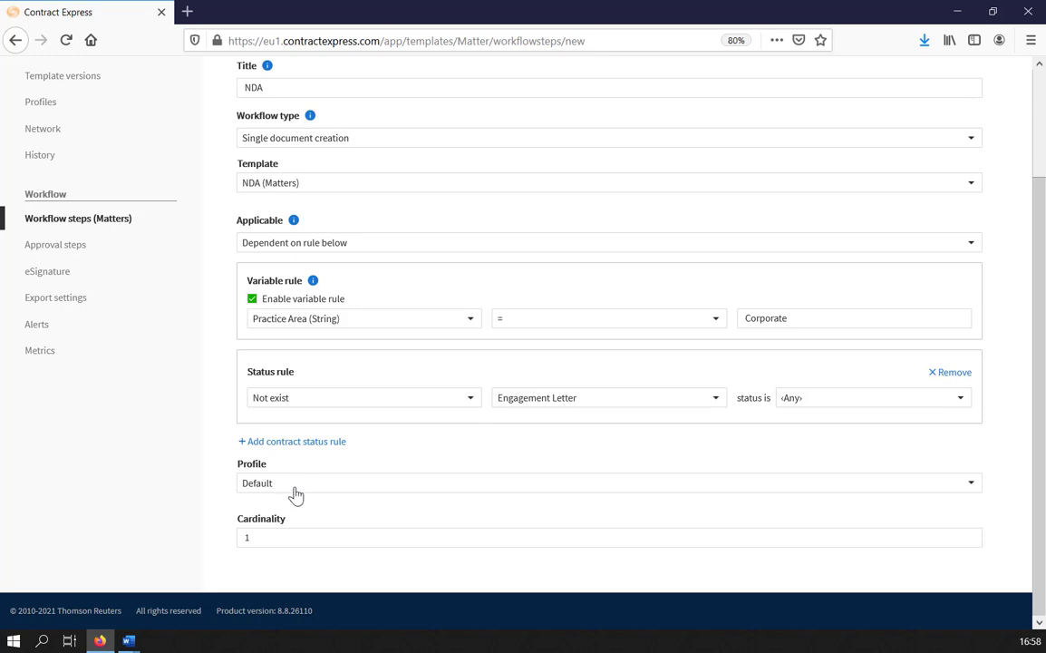
pyautogui.click(261, 538)
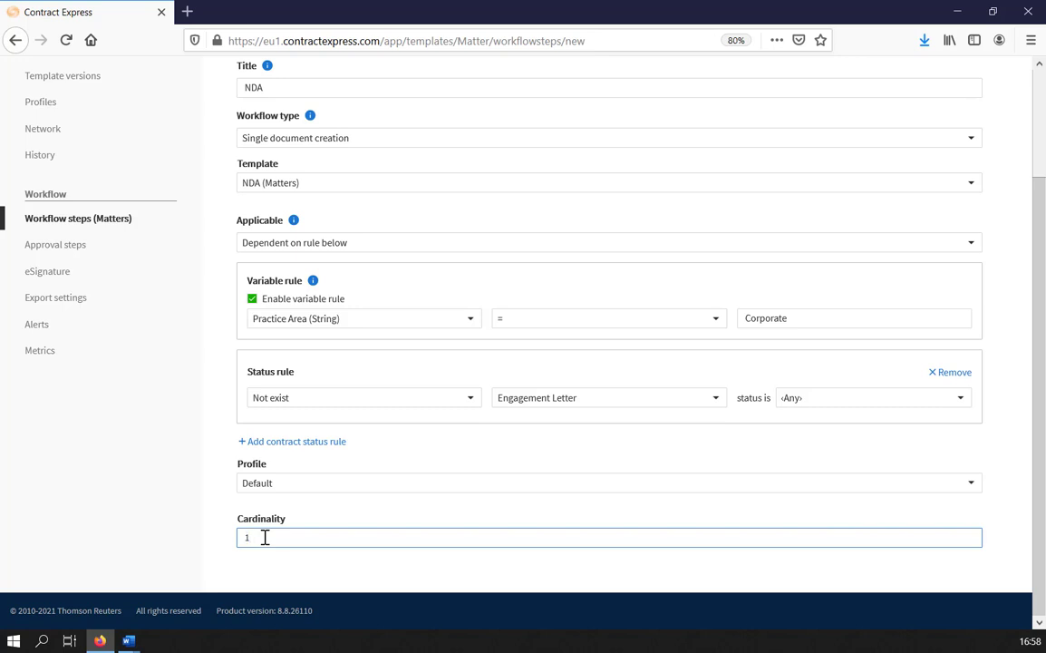
pyautogui.press('BackSpace')
pyautogui.write('1')
pyautogui.scroll(3, 1016, 466)
pyautogui.click(967, 156)
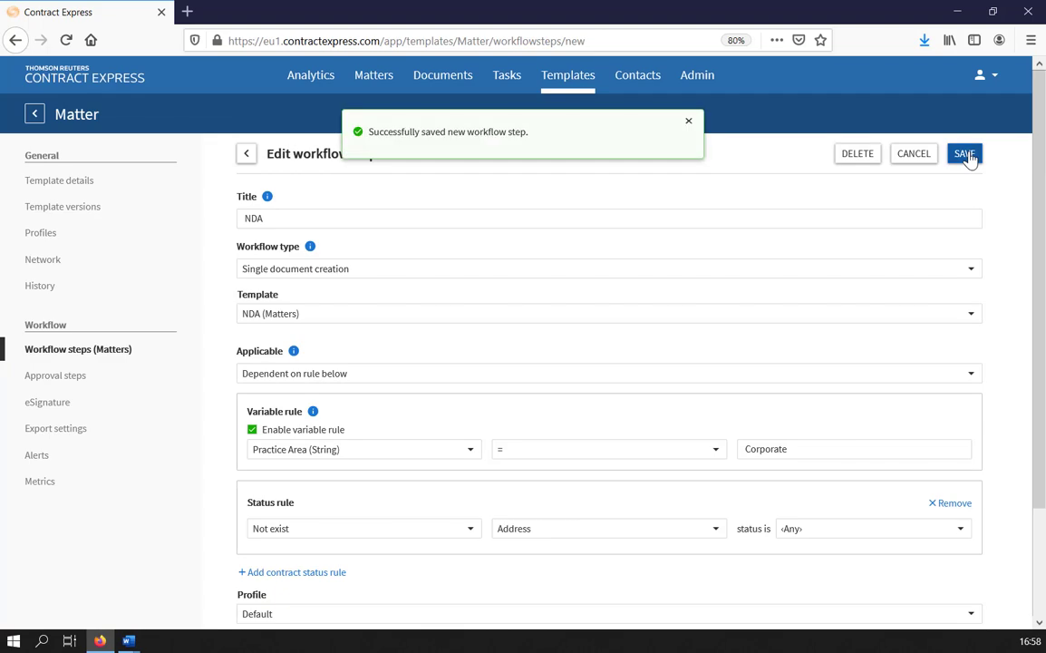
pyautogui.click(245, 154)
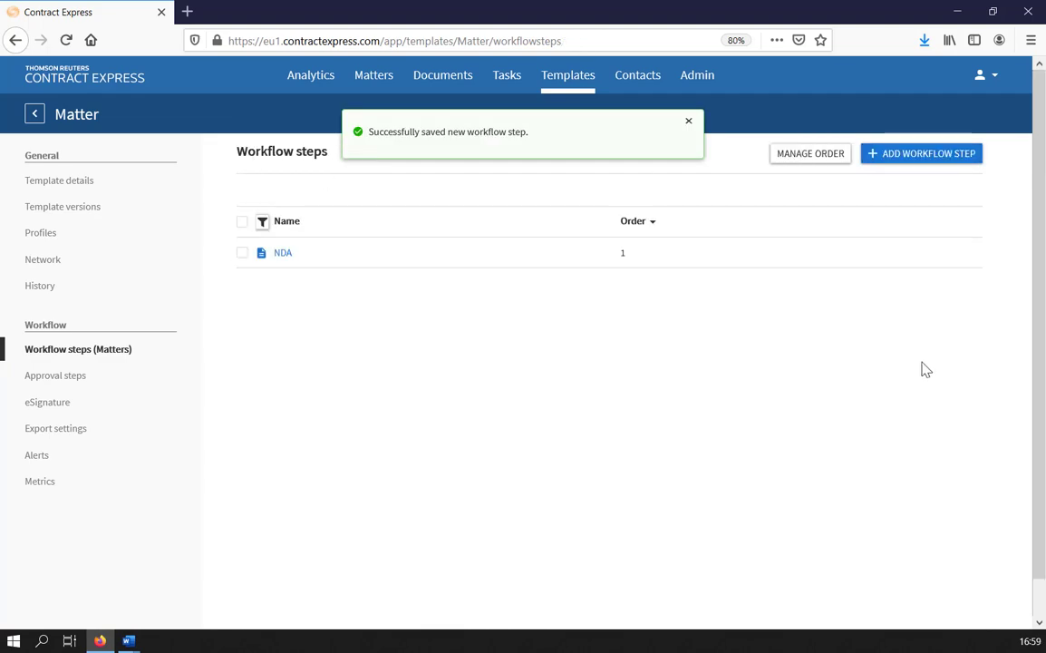
# Add and save a second workflow step titled Choose template with cardinality 0, and return to the workflow steps list
pyautogui.click(904, 160)
pyautogui.click(666, 215)
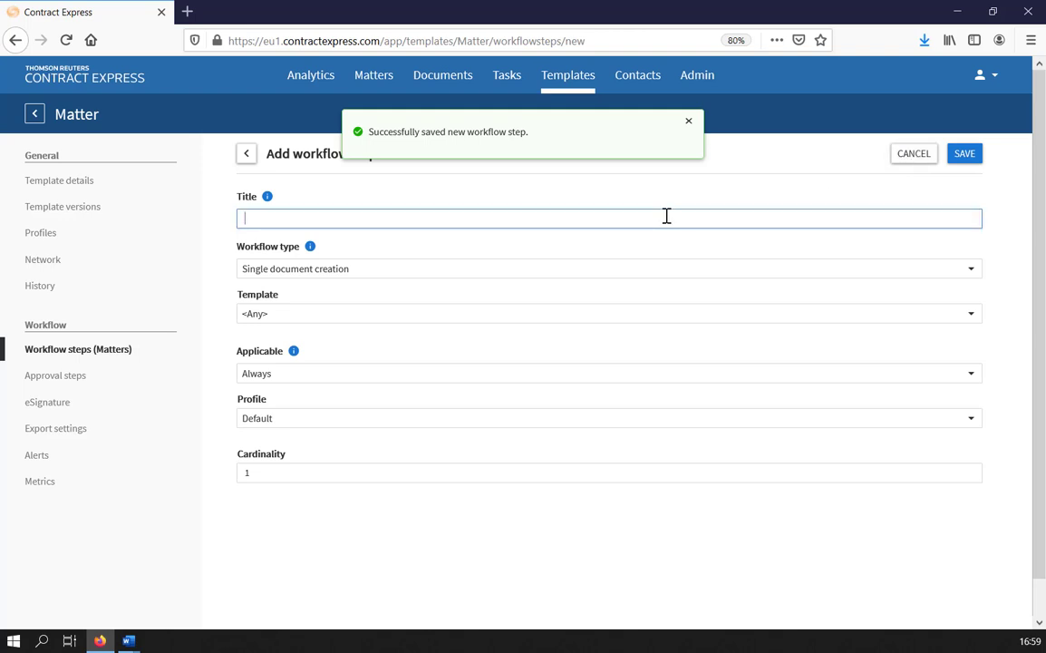
pyautogui.write('Choose template')
pyautogui.doubleClick(249, 472)
pyautogui.write('0')
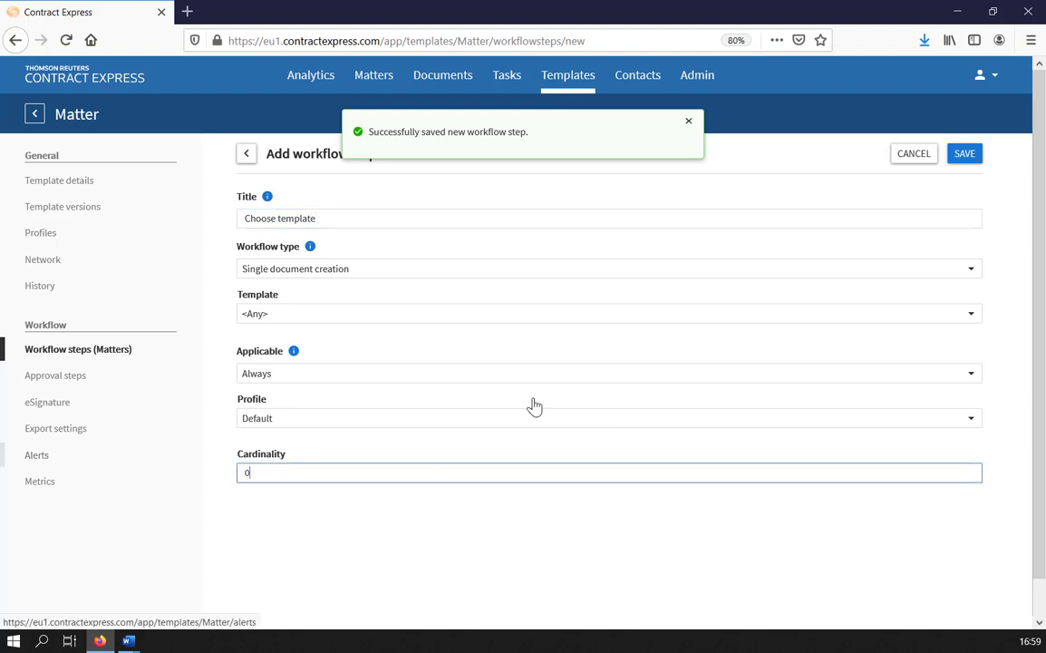
pyautogui.click(975, 158)
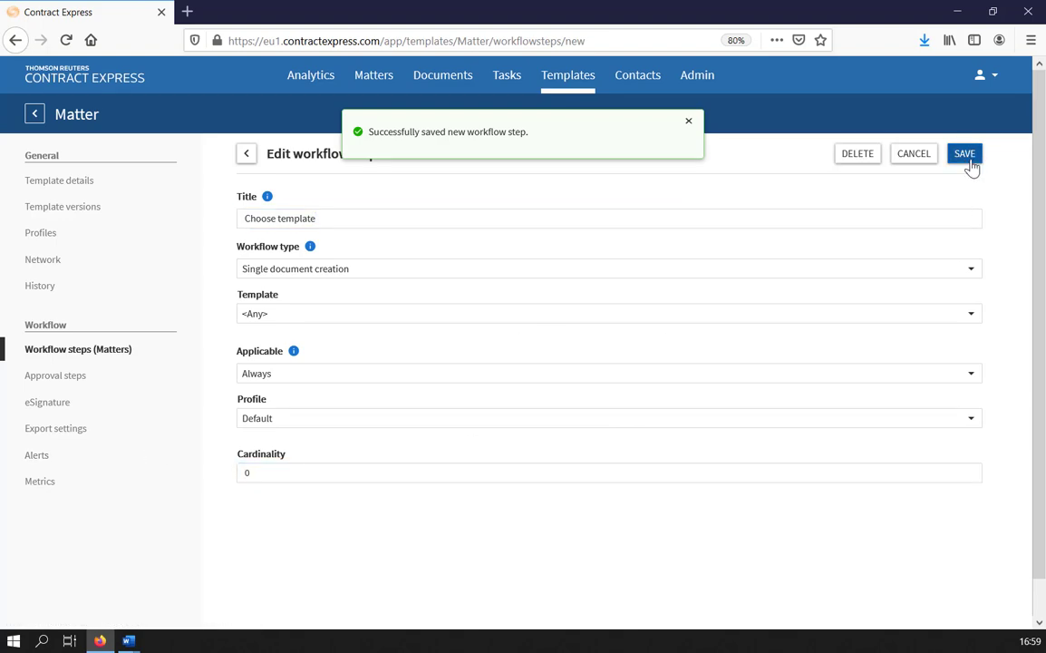
pyautogui.click(250, 158)
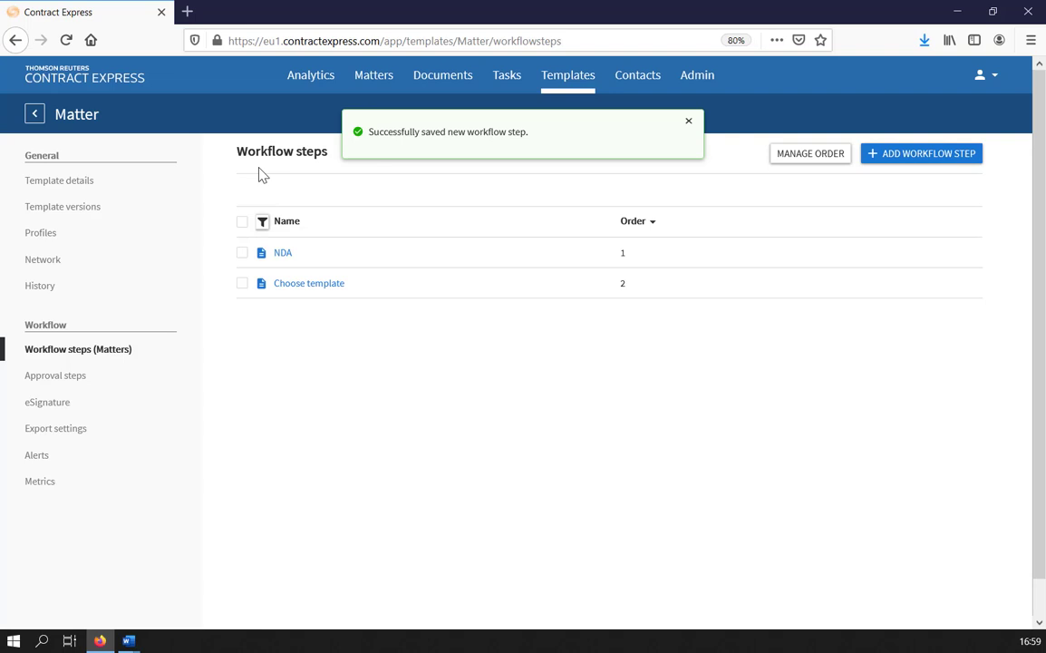
# Arrange the workflow order with NDA ahead of Choose template and save it
pyautogui.click(820, 159)
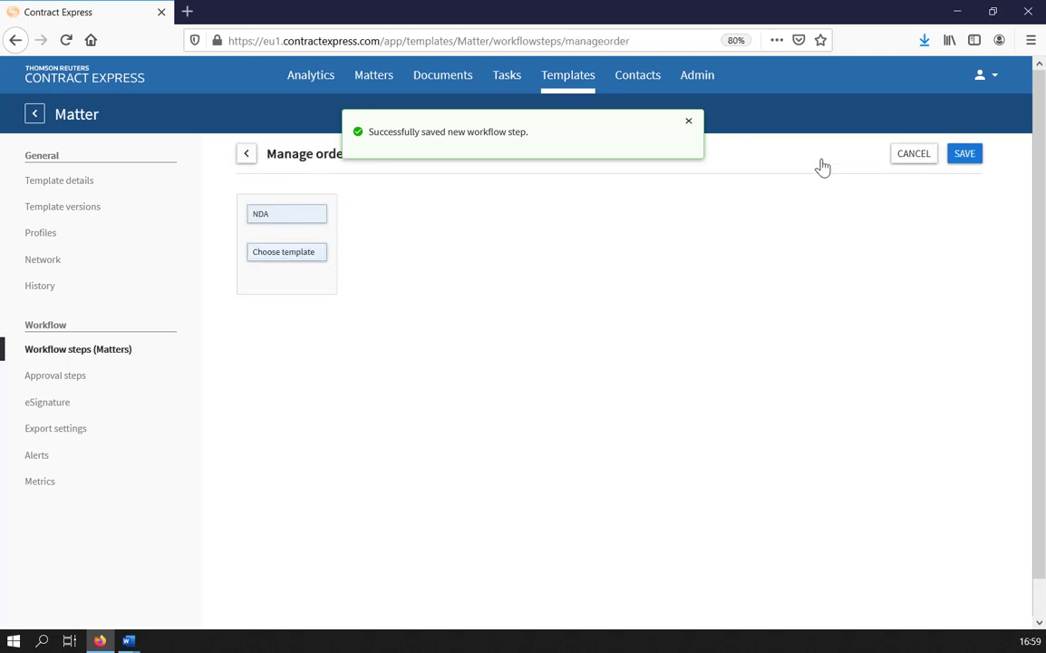
pyautogui.click(688, 120)
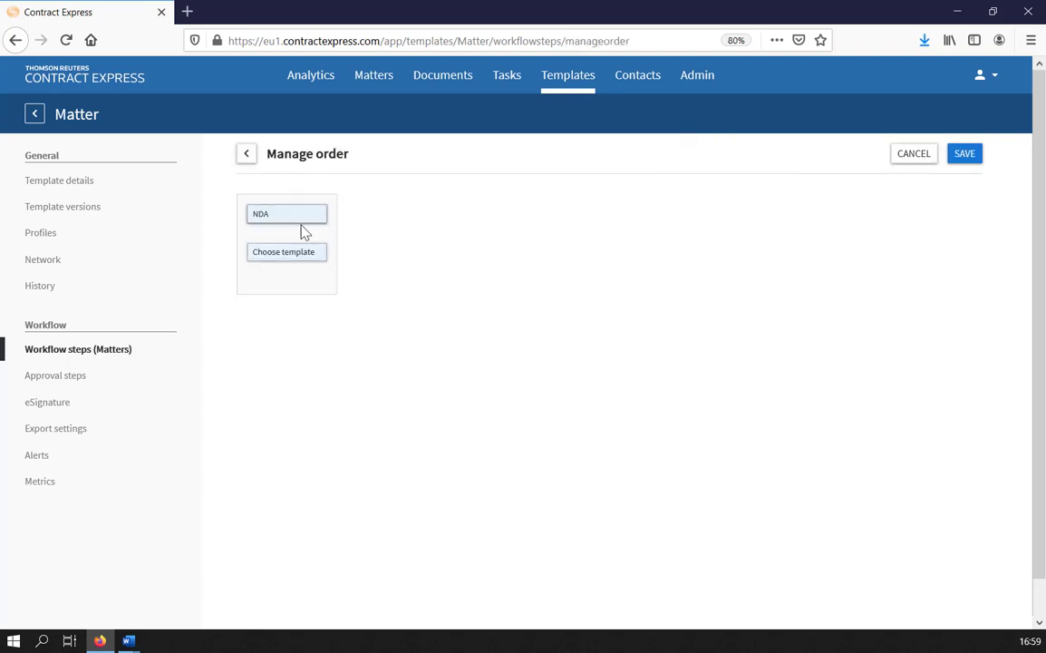
pyautogui.moveTo(289, 216)
pyautogui.mouseDown()
pyautogui.moveTo(294, 263)
pyautogui.moveTo(292, 210)
pyautogui.mouseUp()
pyautogui.click(959, 154)
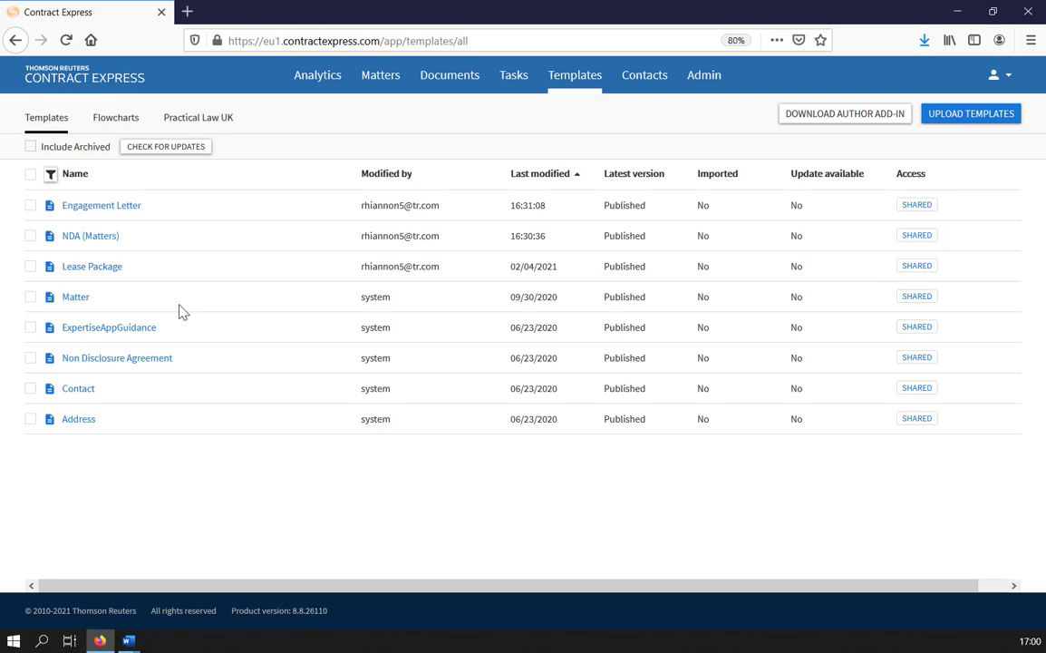
# Add and save a workflow step in the NDA (Matters) template, titled Engagement letter and using the Engagement Letter template
pyautogui.click(87, 239)
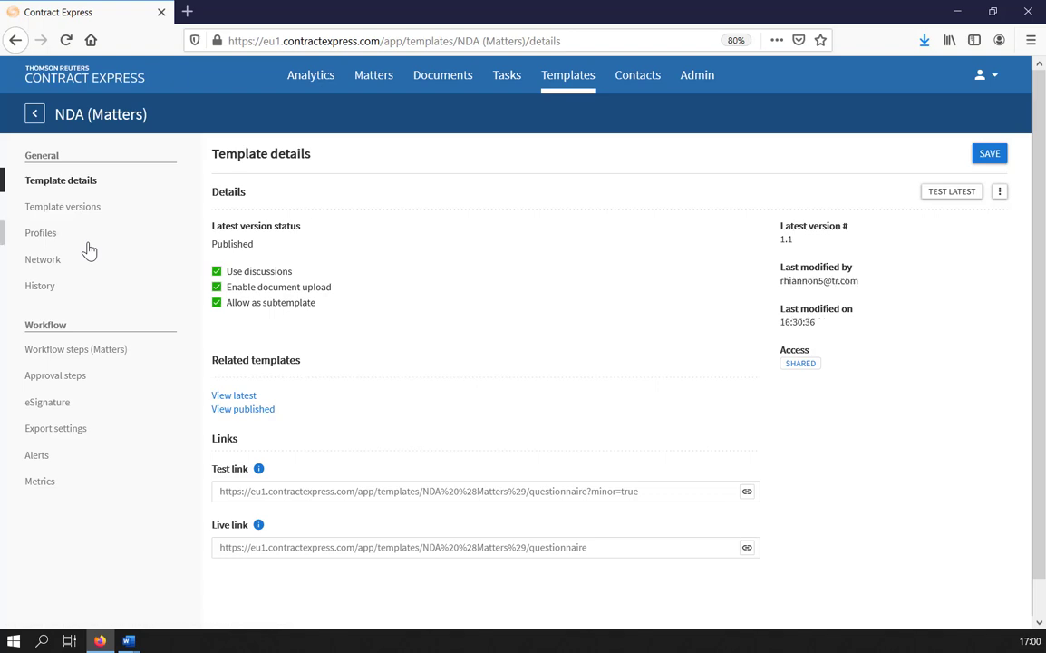
pyautogui.click(97, 359)
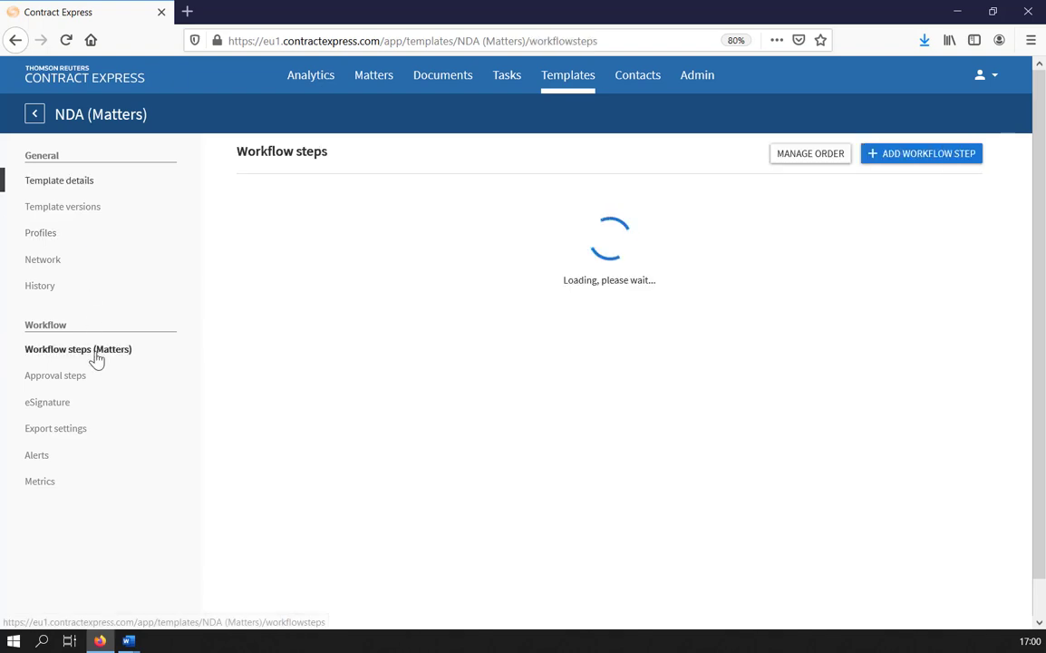
pyautogui.click(891, 170)
pyautogui.click(797, 217)
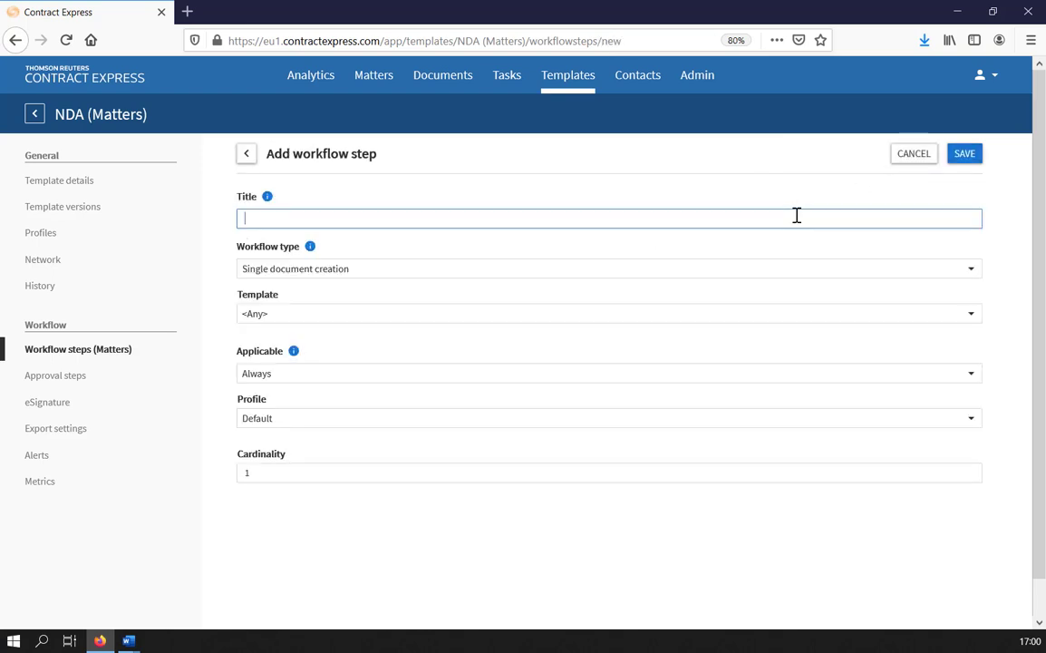
pyautogui.write('Engagement letter')
pyautogui.click(413, 316)
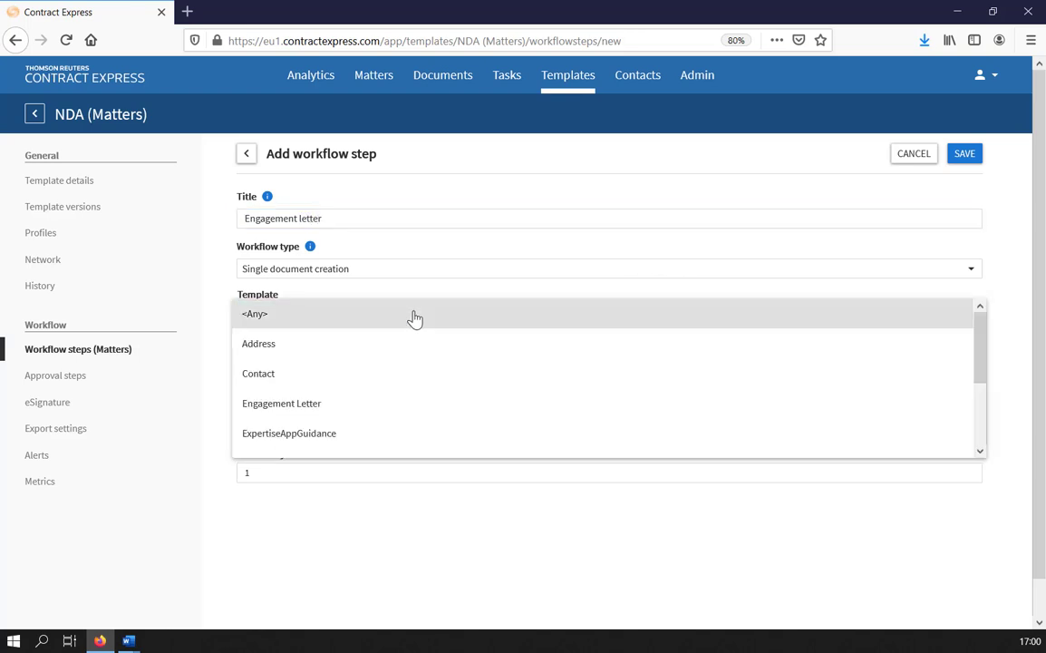
pyautogui.click(355, 405)
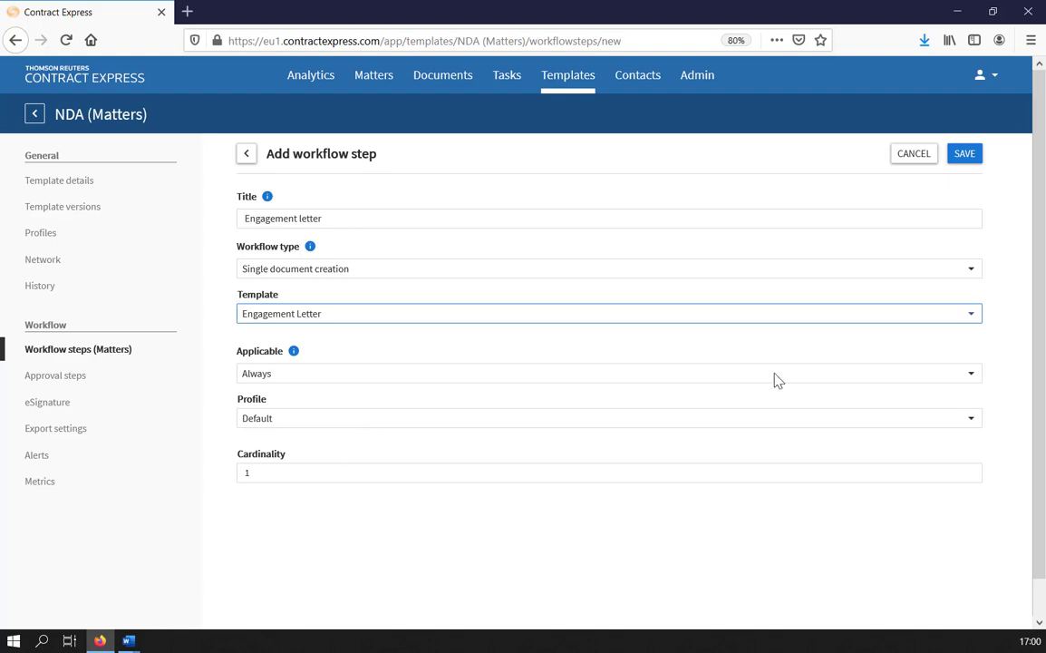
pyautogui.click(978, 161)
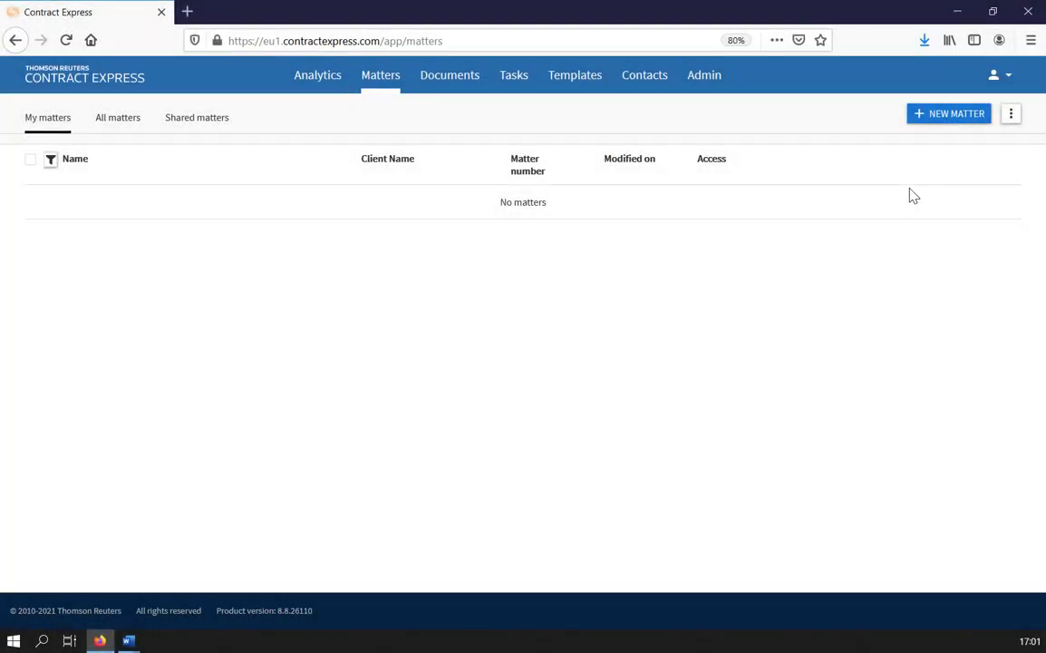
# Create and save a new matter with client name ABC Ltd, matter name 123-ABC and practice area Corporate
pyautogui.click(946, 116)
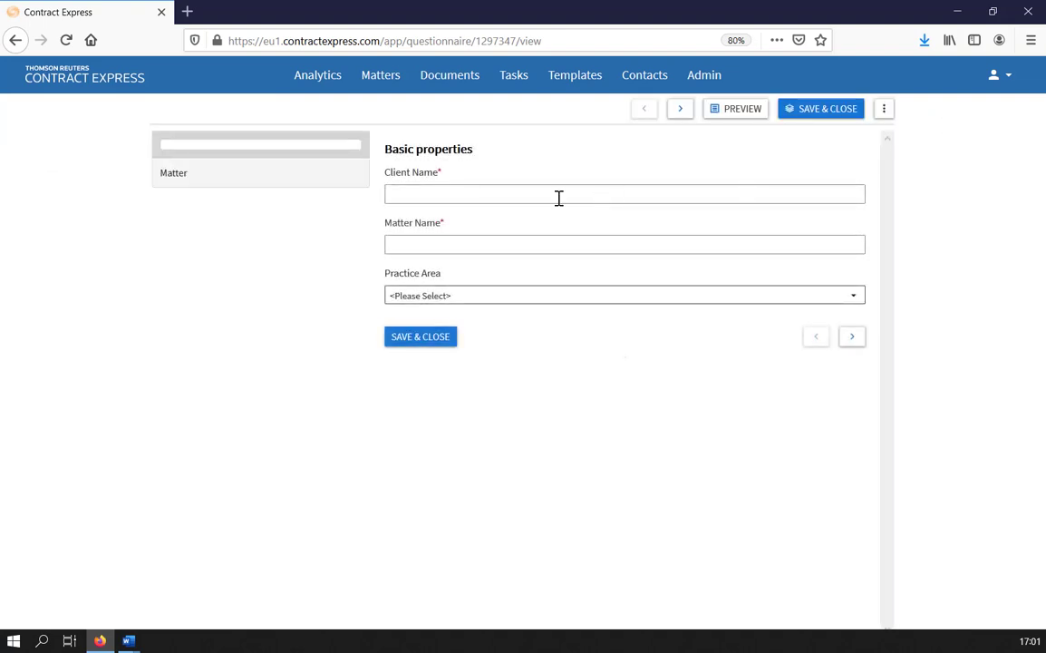
pyautogui.click(558, 196)
pyautogui.write('ABC Ltd')
pyautogui.click(560, 236)
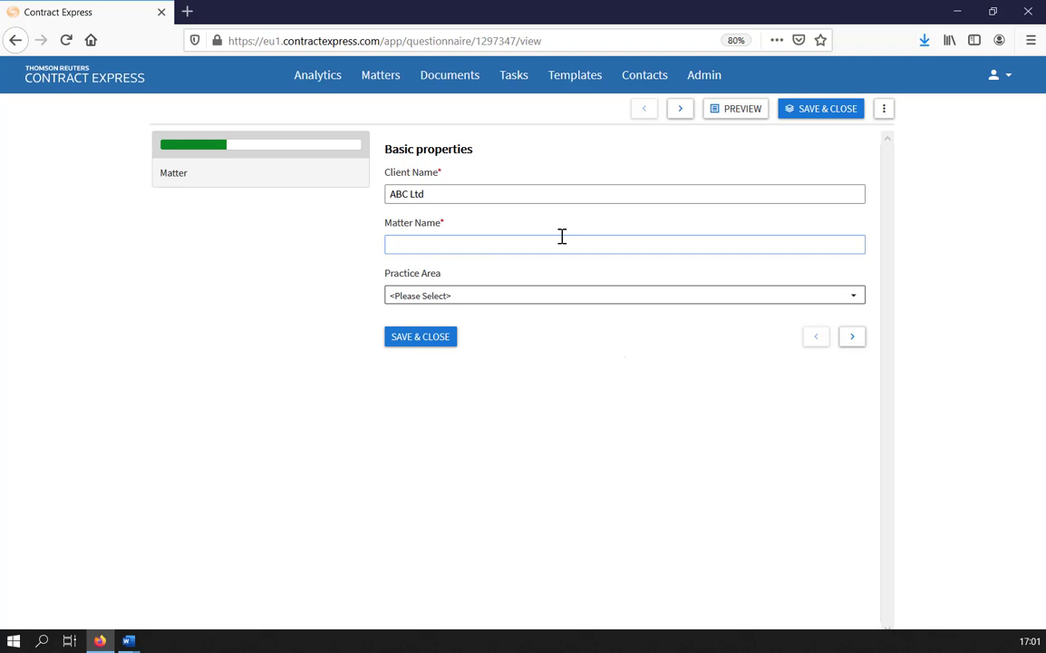
pyautogui.write('123-ABC')
pyautogui.click(510, 296)
pyautogui.click(433, 417)
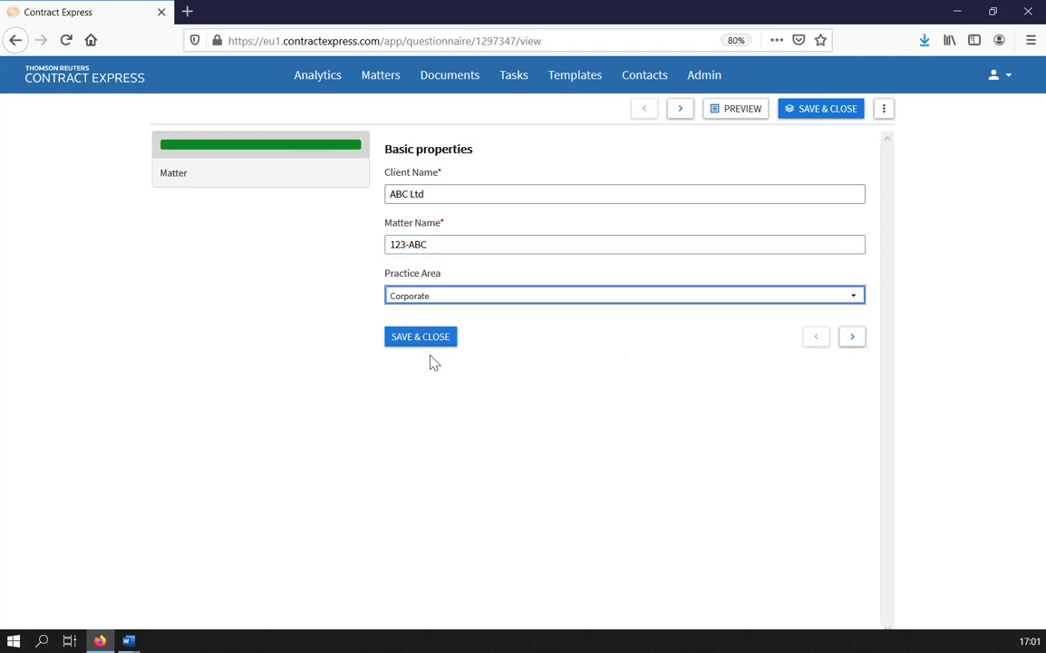
pyautogui.click(436, 343)
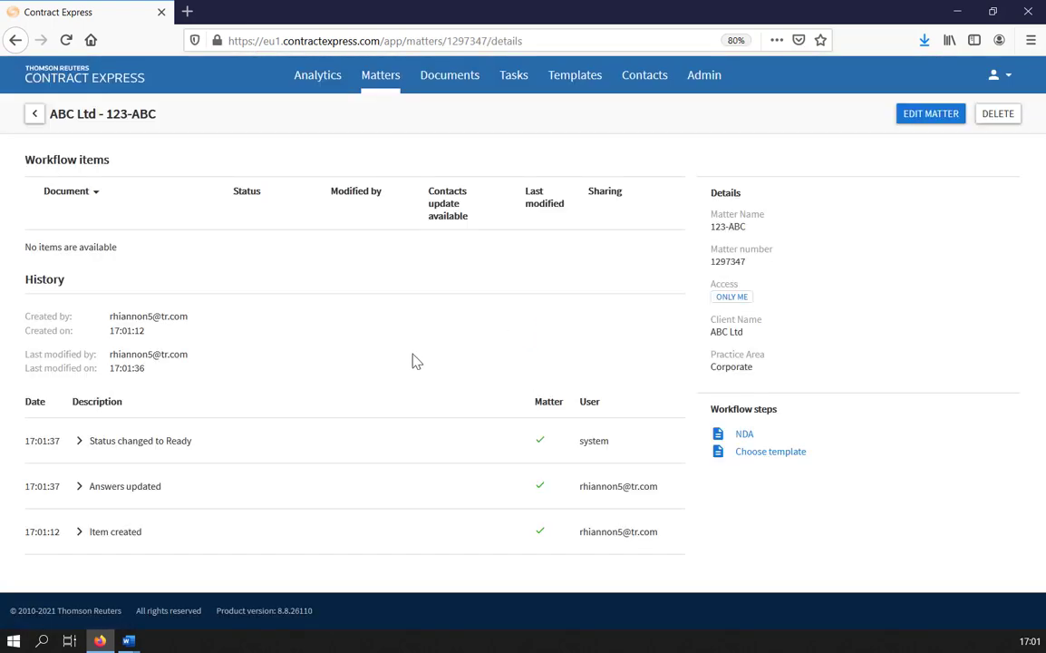
# Create the matter's NDA document from its workflow step as a One-way NDA with the purpose X, Y and Z, and save it
pyautogui.click(747, 437)
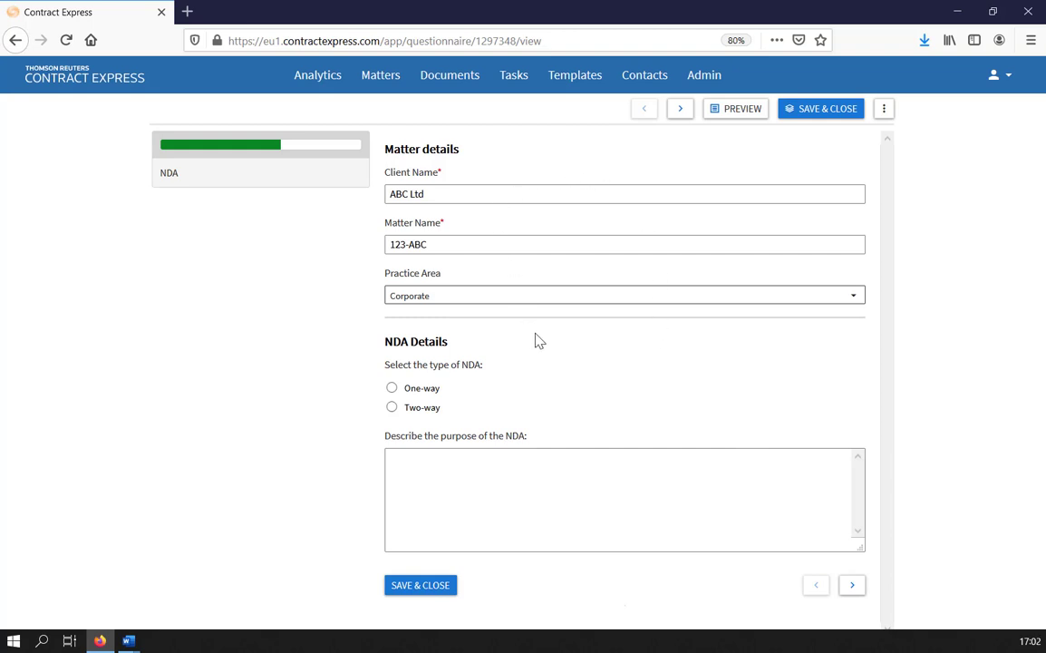
pyautogui.click(421, 387)
pyautogui.click(503, 471)
pyautogui.write('X,')
pyautogui.write(' Y and Z')
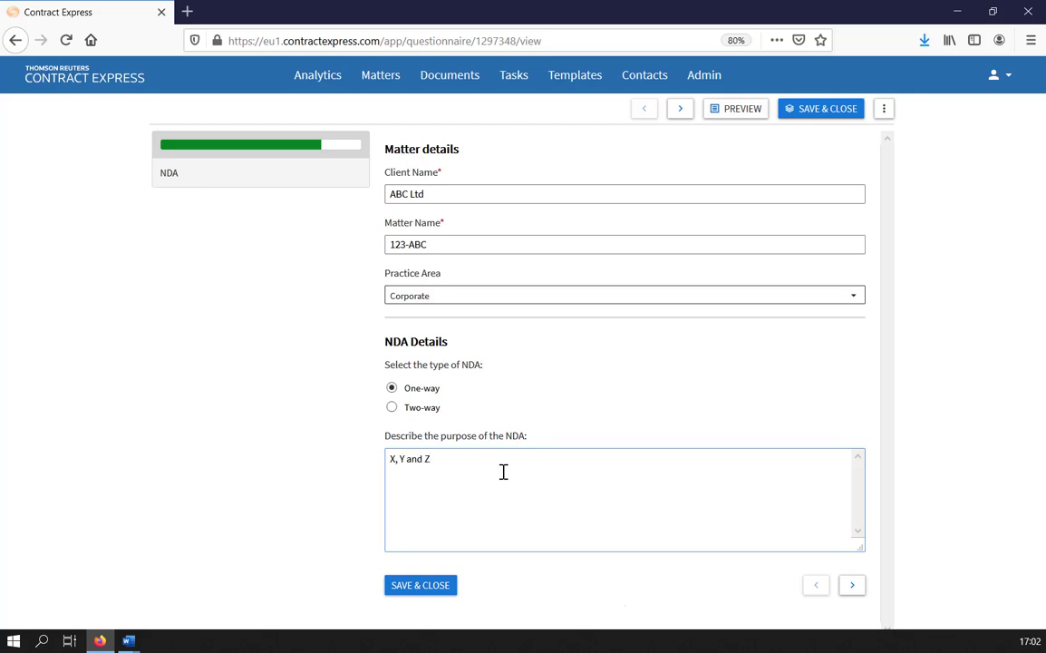
pyautogui.click(438, 590)
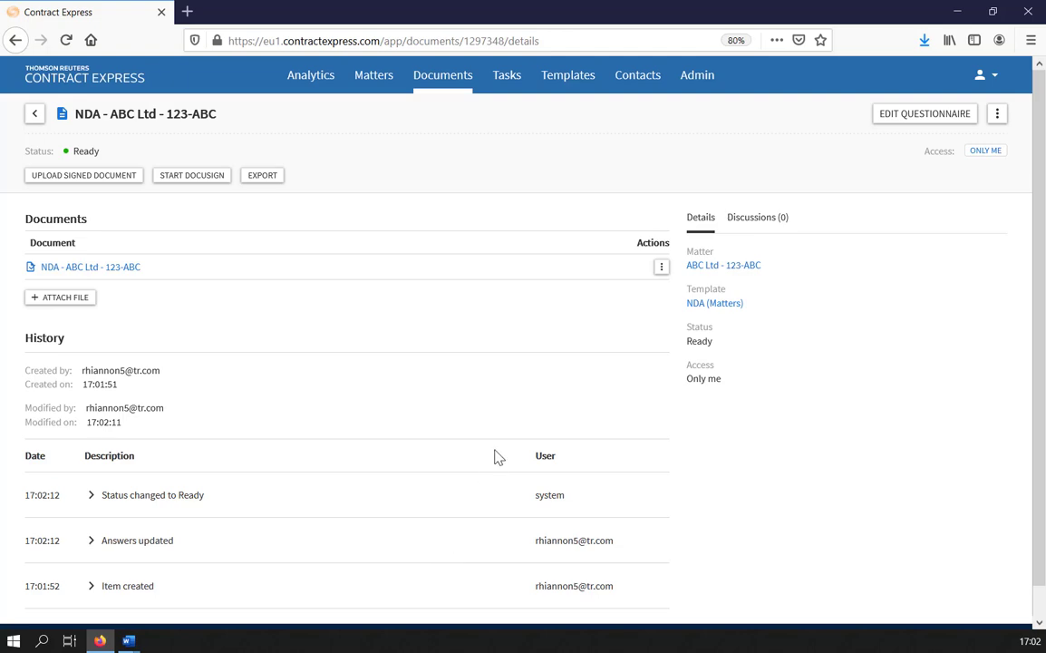
# From the ABC Ltd matter, create and save the Engagement letter with services Y, Z and Q and an estimated fee of £245300
pyautogui.click(718, 269)
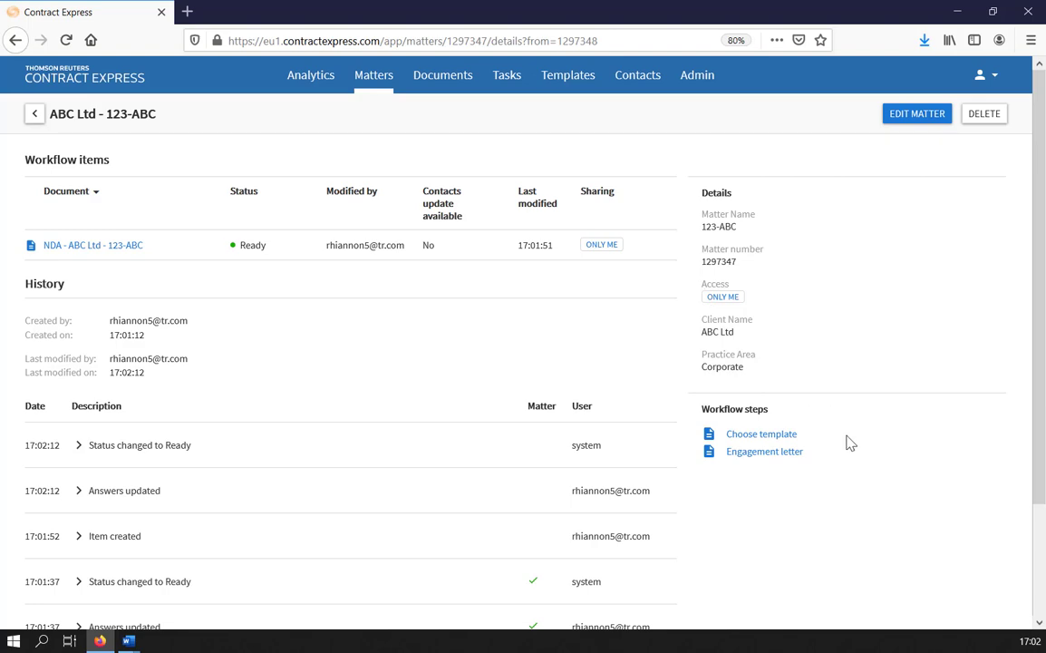
pyautogui.click(801, 460)
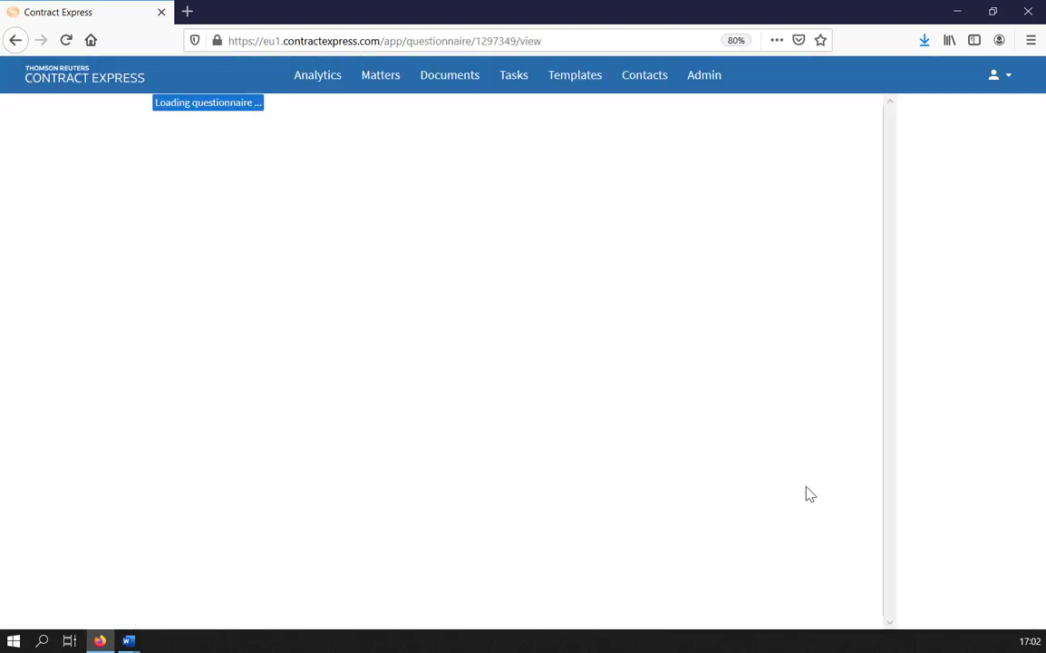
pyautogui.click(625, 427)
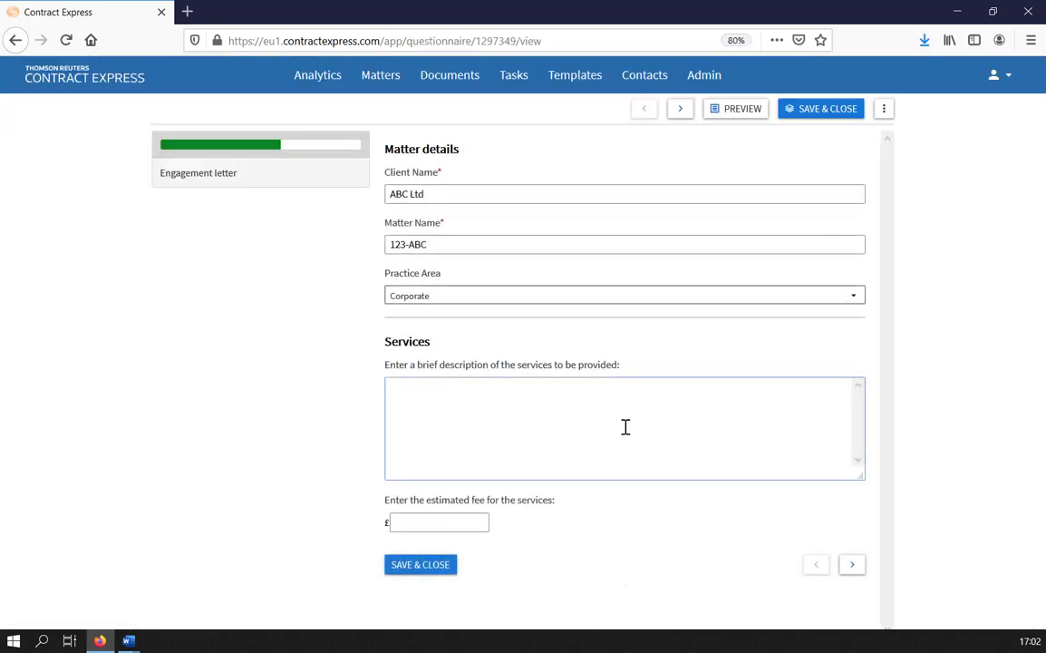
pyautogui.write('Y, Z and Q')
pyautogui.click(466, 518)
pyautogui.write('245')
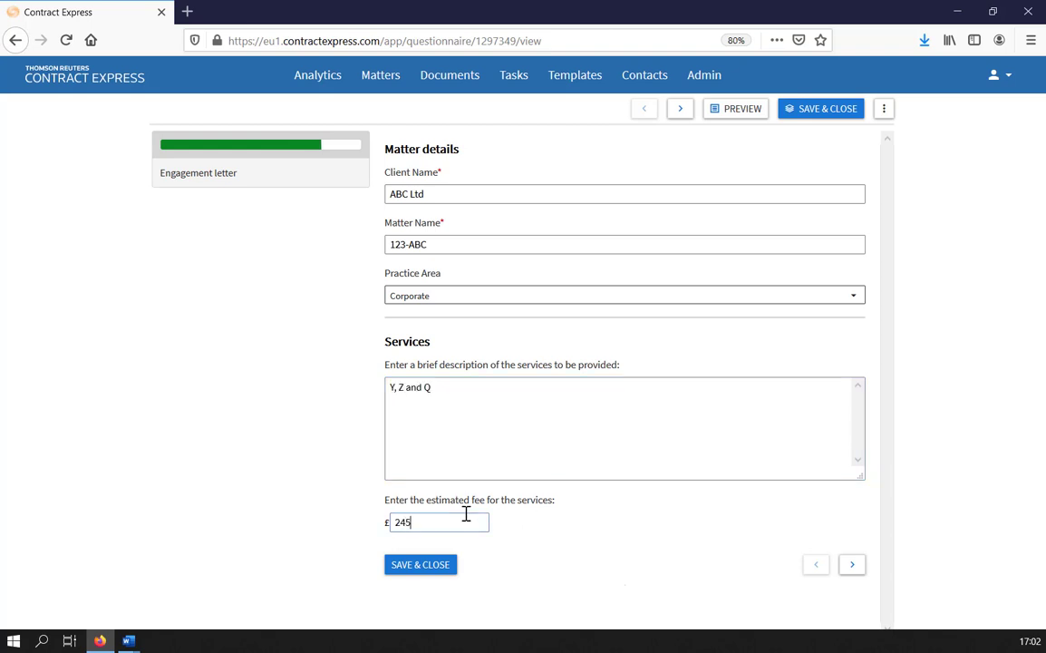
pyautogui.write('300')
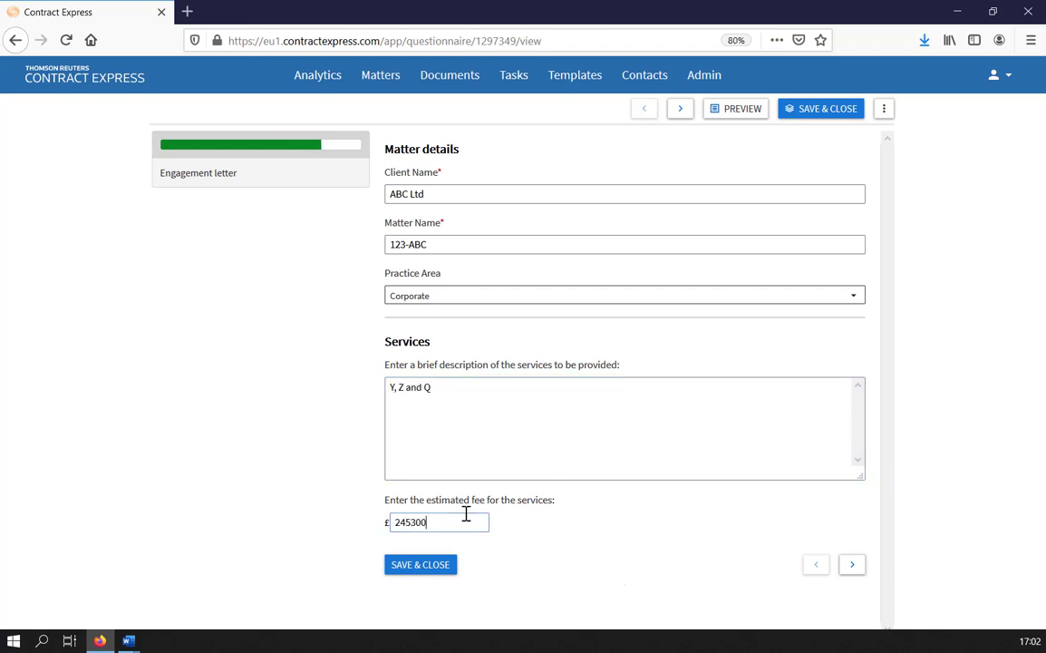
pyautogui.click(439, 573)
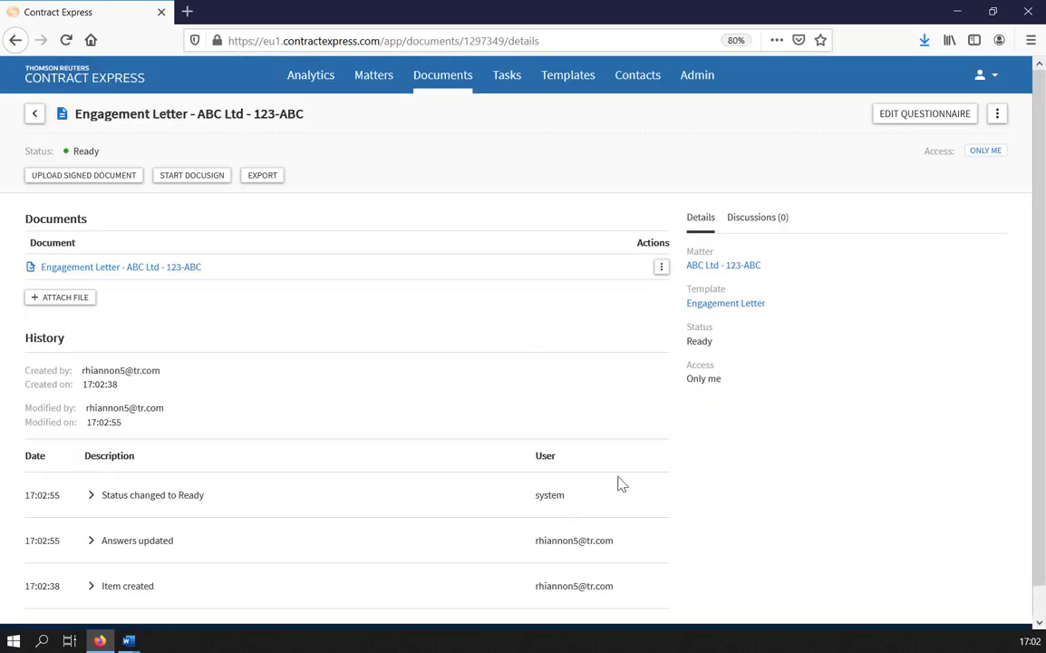
# Return to the ABC Ltd matter to review its workflow items and history, and open the list of matters
pyautogui.click(731, 266)
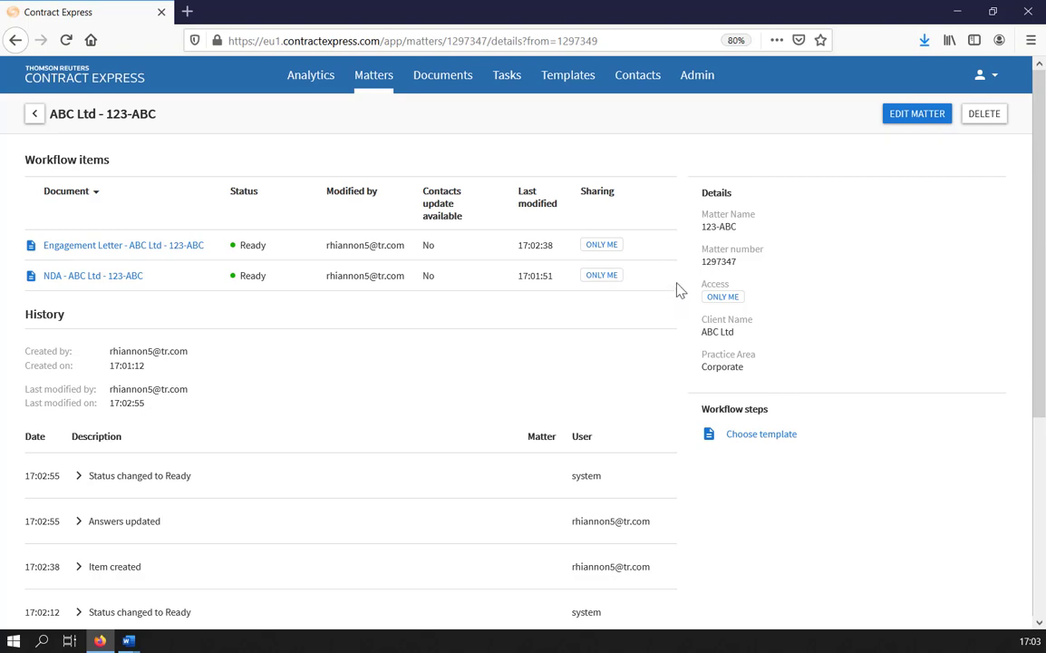
pyautogui.scroll(-2, 444, 426)
pyautogui.scroll(-3, 444, 427)
pyautogui.scroll(5, 439, 427)
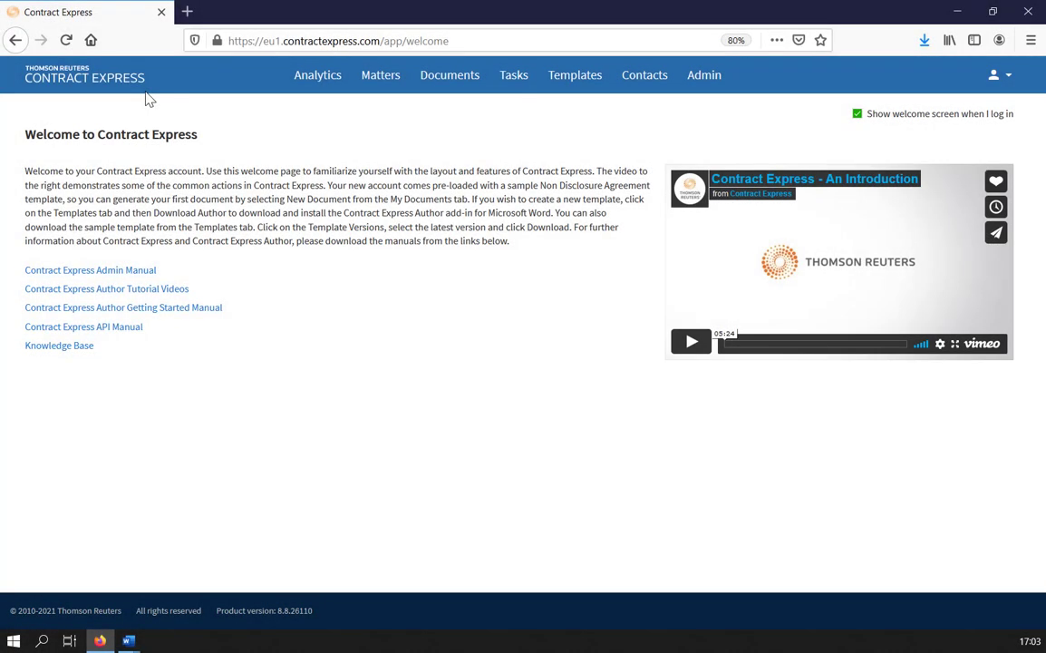
pyautogui.click(381, 77)
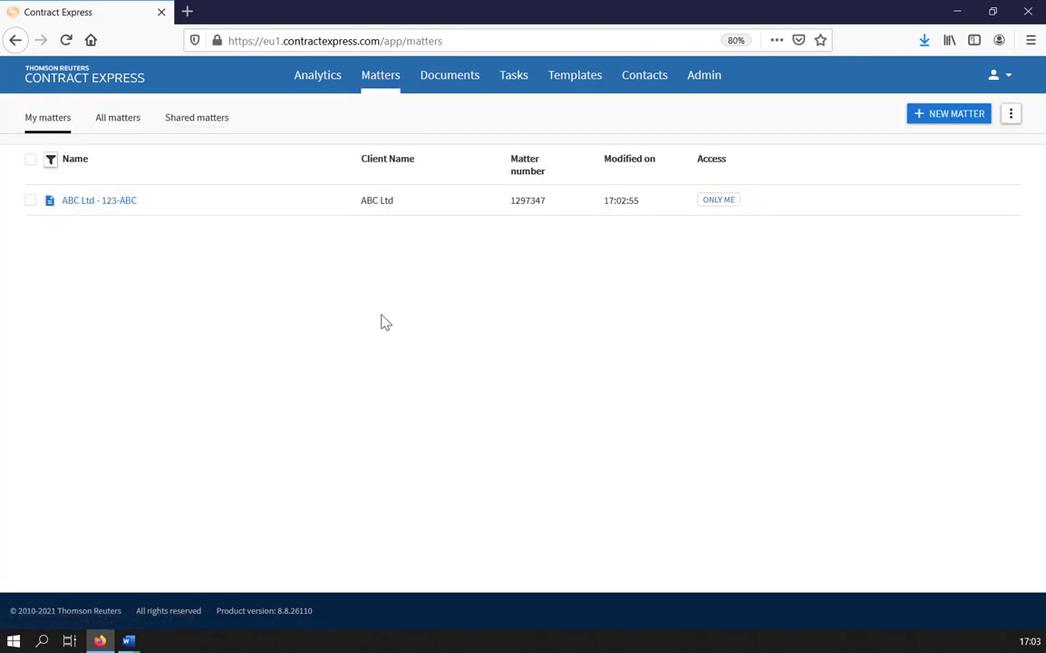